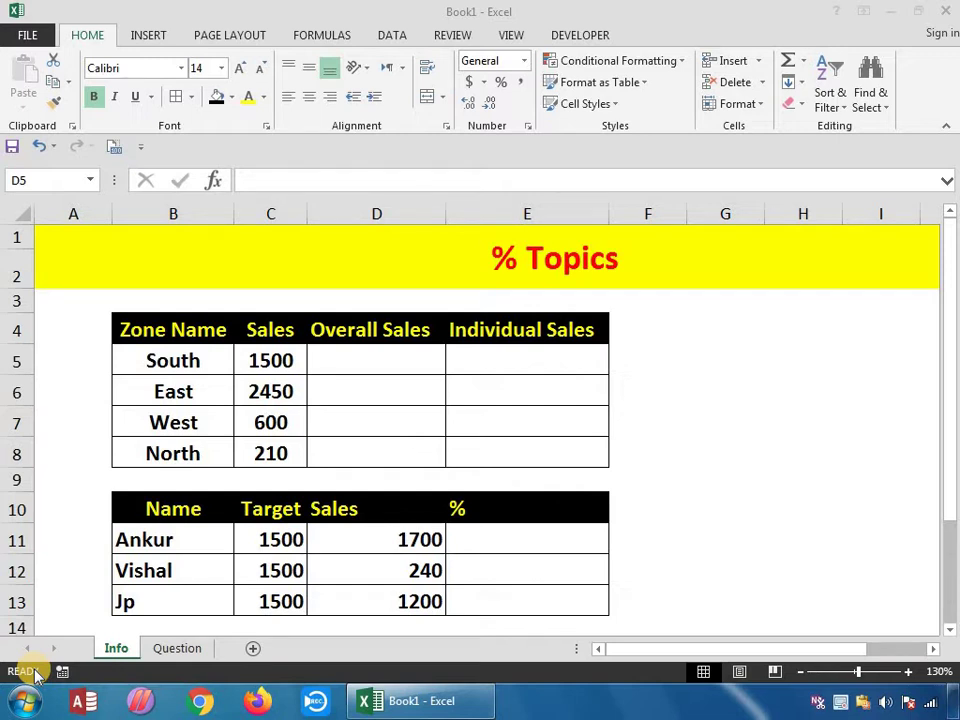
- Review the Zone Name, Sales, Overall Sales and Individual Sales columns of the zone table
{"action": "left_click", "coordinate": [191, 329]}
{"action": "left_click_drag", "start_coordinate": [191, 329], "coordinate": [193, 452]}
{"action": "left_click_drag", "start_coordinate": [267, 332], "coordinate": [272, 455]}
{"action": "left_click", "coordinate": [174, 361]}
{"action": "left_click_drag", "start_coordinate": [270, 330], "coordinate": [279, 456]}
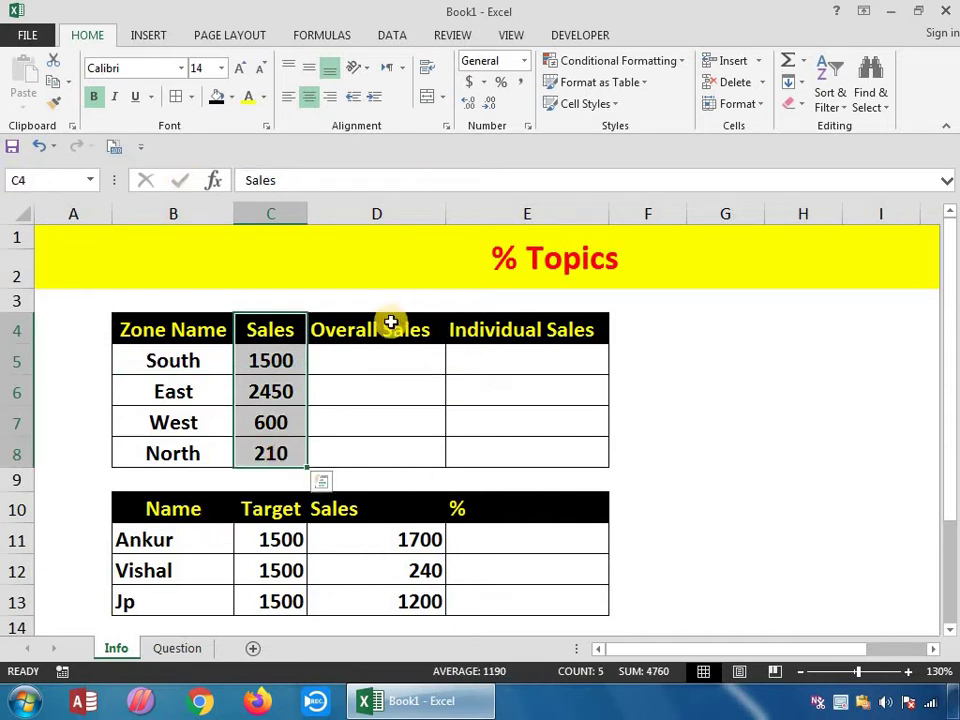
{"action": "left_click_drag", "start_coordinate": [390, 321], "coordinate": [417, 454]}
{"action": "left_click_drag", "start_coordinate": [537, 327], "coordinate": [529, 470]}
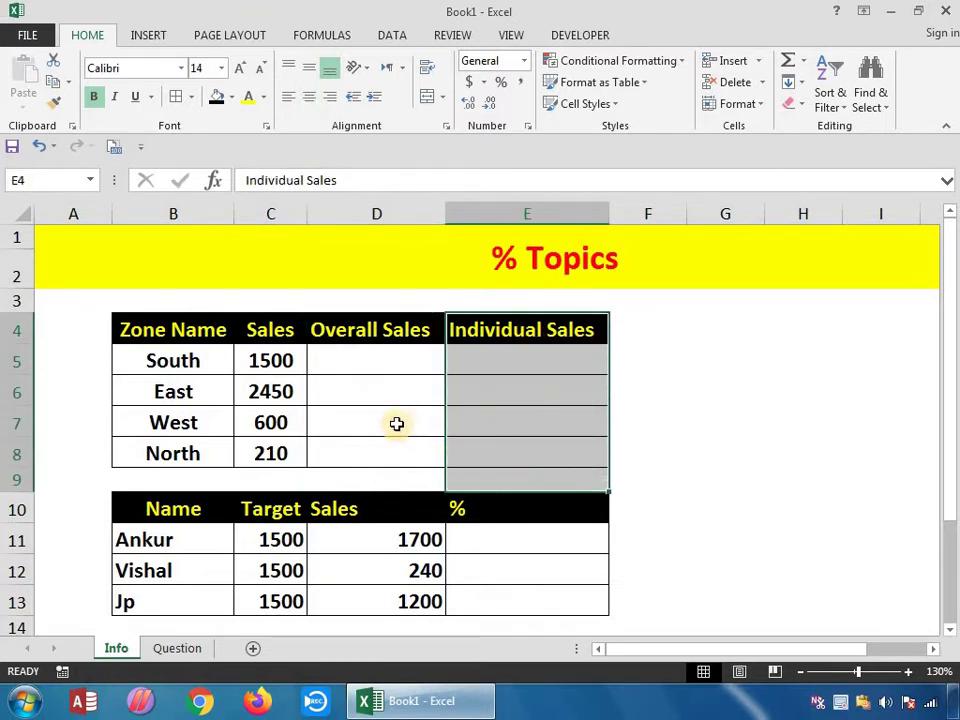
- Rename the header in E4 as "Individual Sales %" and widen column E to fit it
{"action": "double_click", "coordinate": [601, 332]}
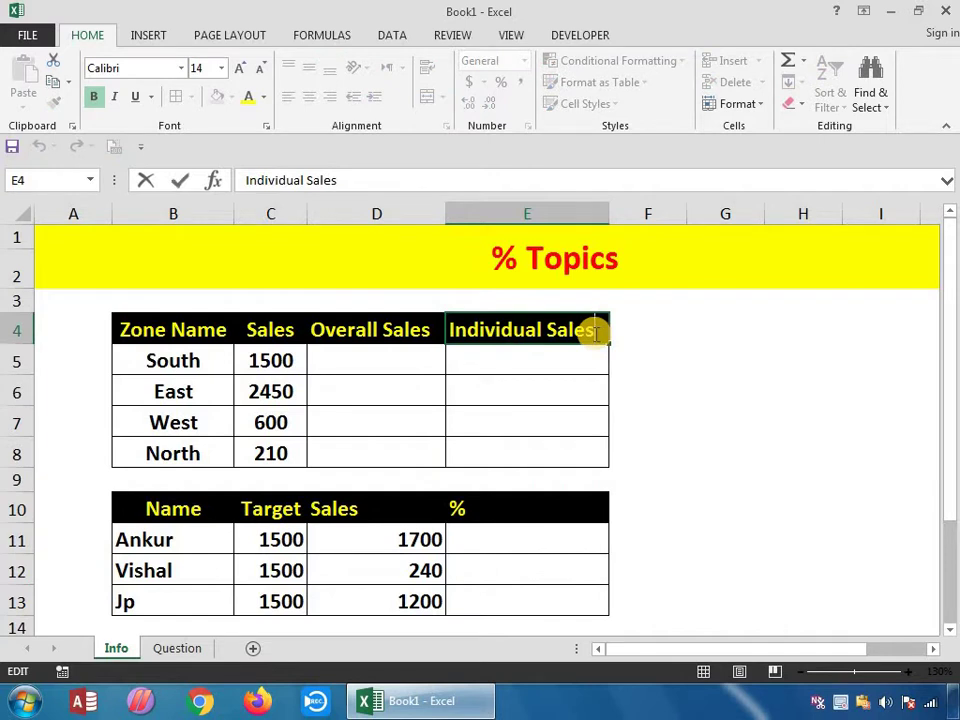
{"action": "type", "text": "%"}
{"action": "key", "text": "Left"}
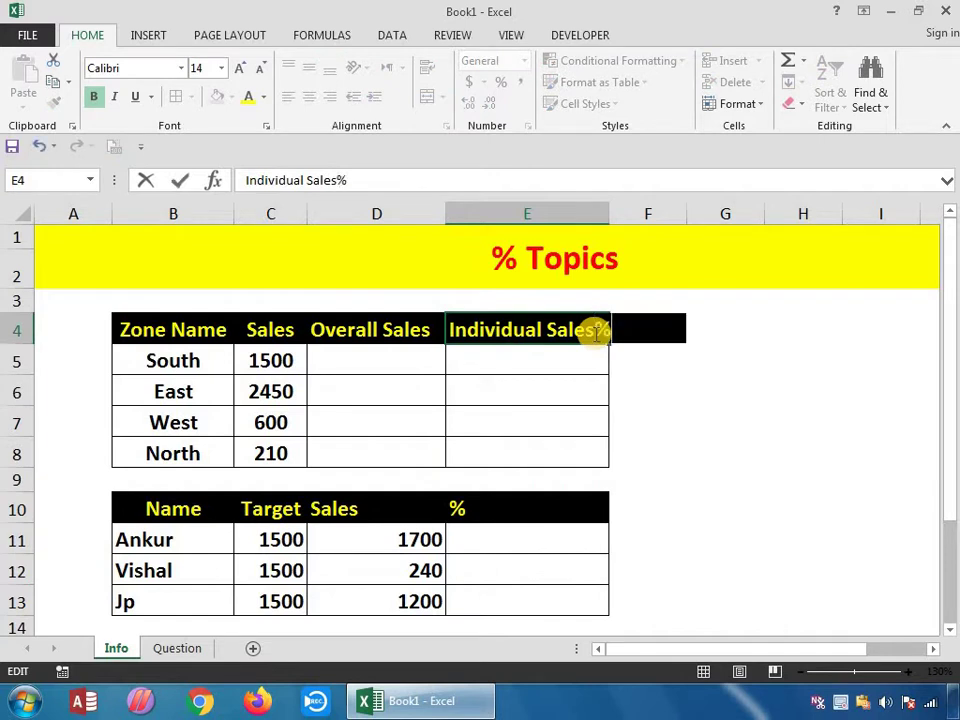
{"action": "key", "text": "Return"}
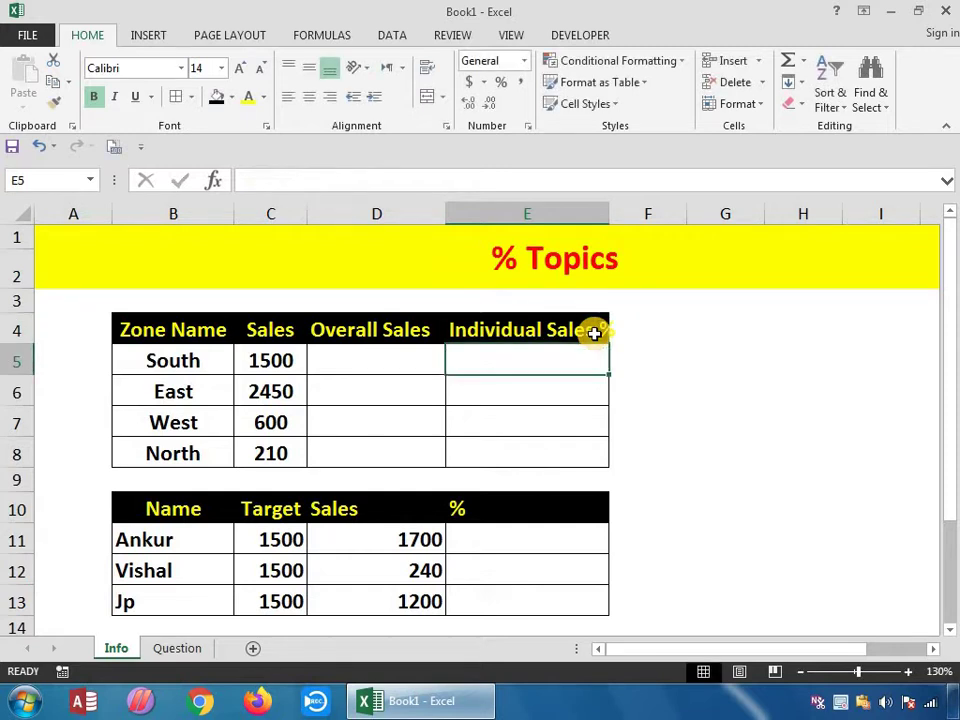
{"action": "left_click_drag", "start_coordinate": [608, 216], "coordinate": [632, 215]}
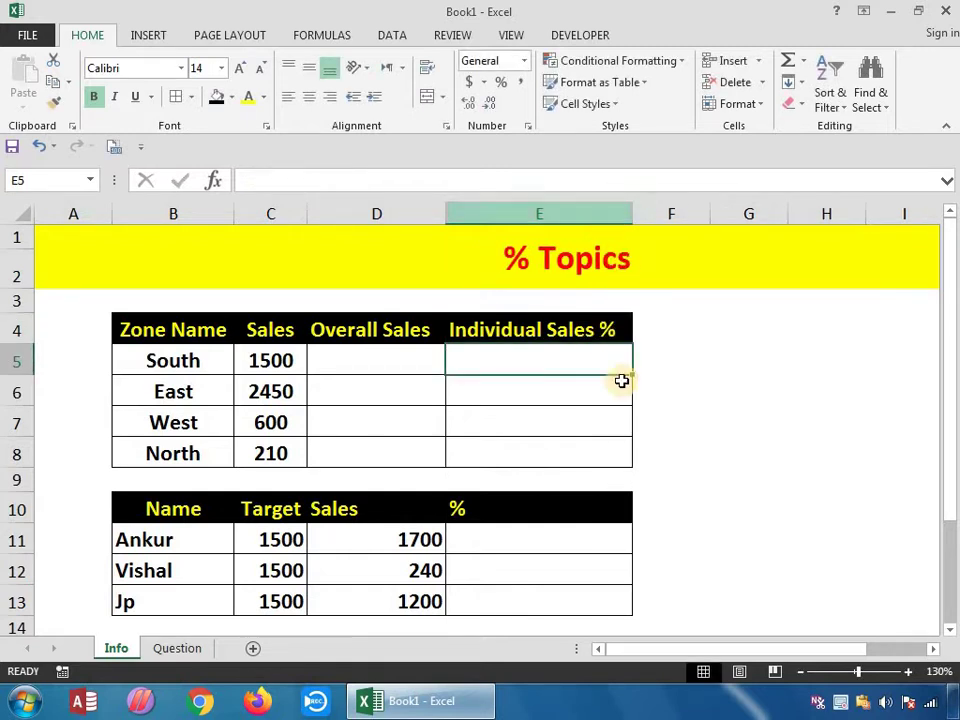
- Insert a new row directly below the North row and enter "total" as its label in B9
{"action": "left_click", "coordinate": [221, 482]}
{"action": "left_click", "coordinate": [289, 480]}
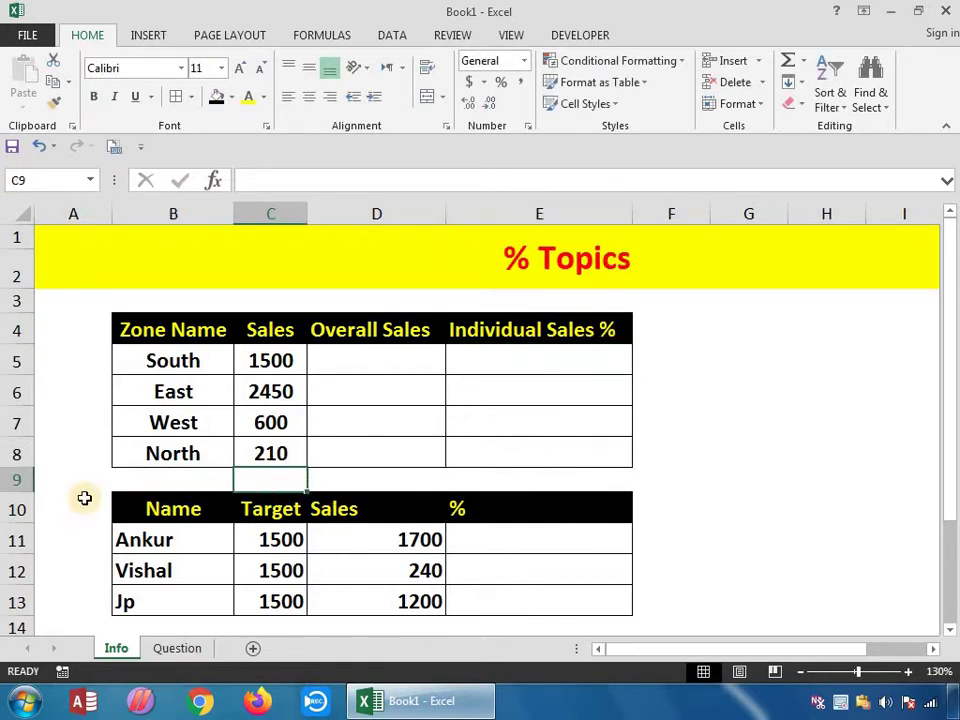
{"action": "left_click", "coordinate": [15, 482]}
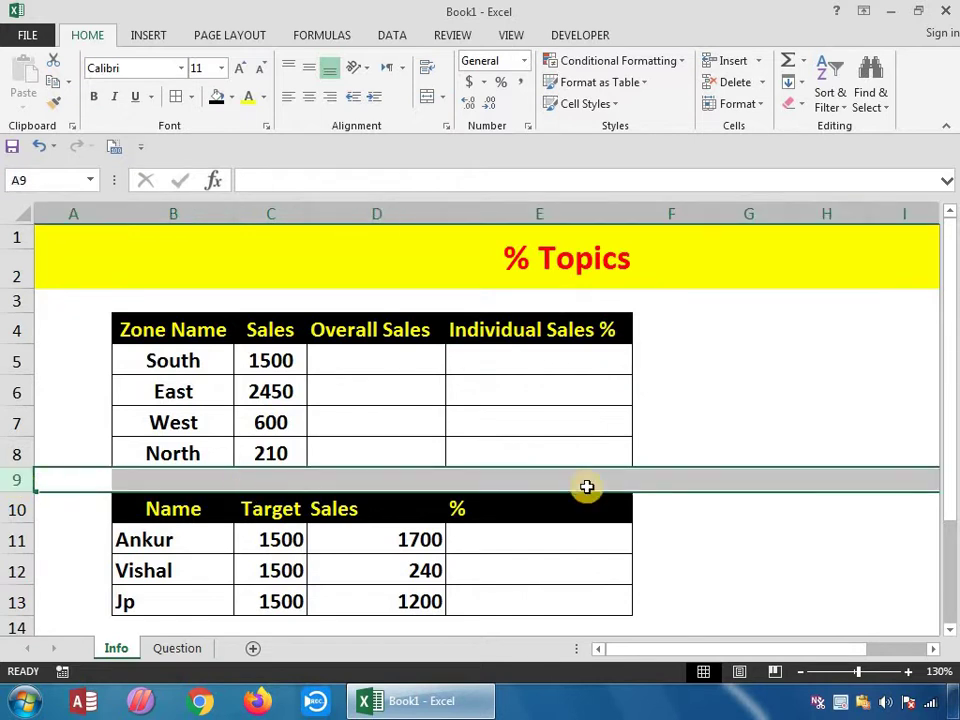
{"action": "right_click", "coordinate": [12, 480]}
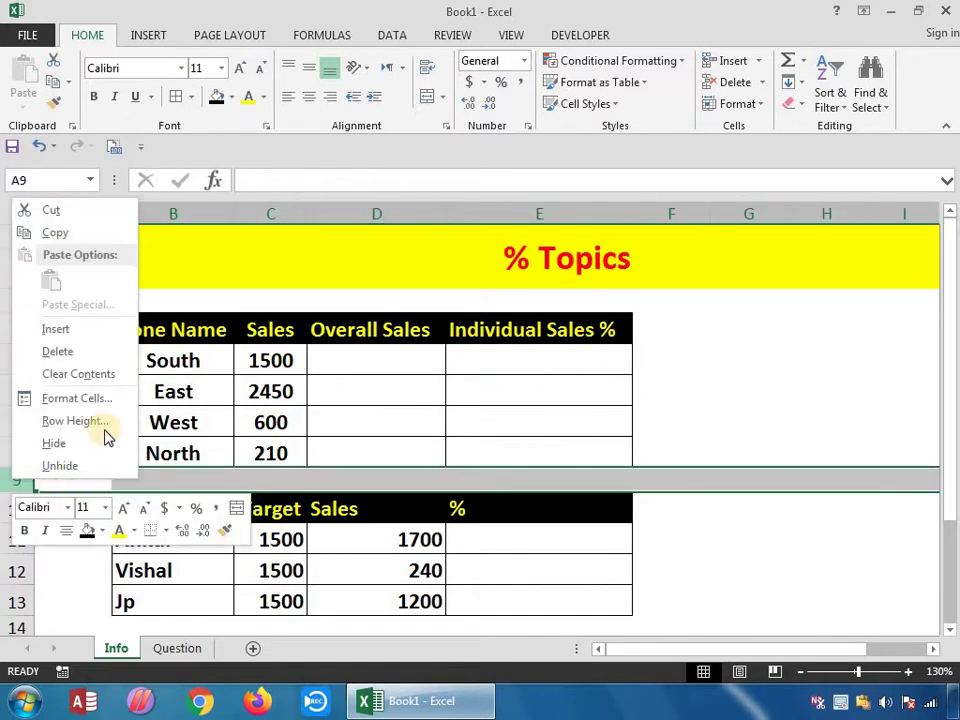
{"action": "left_click", "coordinate": [84, 331]}
{"action": "left_click", "coordinate": [268, 477]}
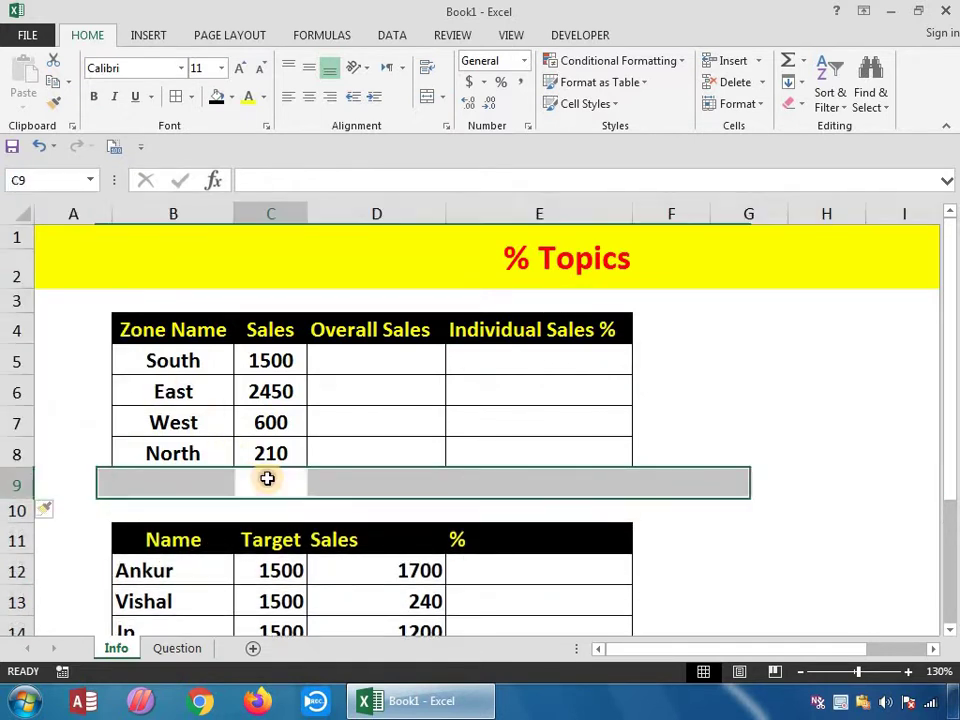
{"action": "left_click", "coordinate": [182, 492]}
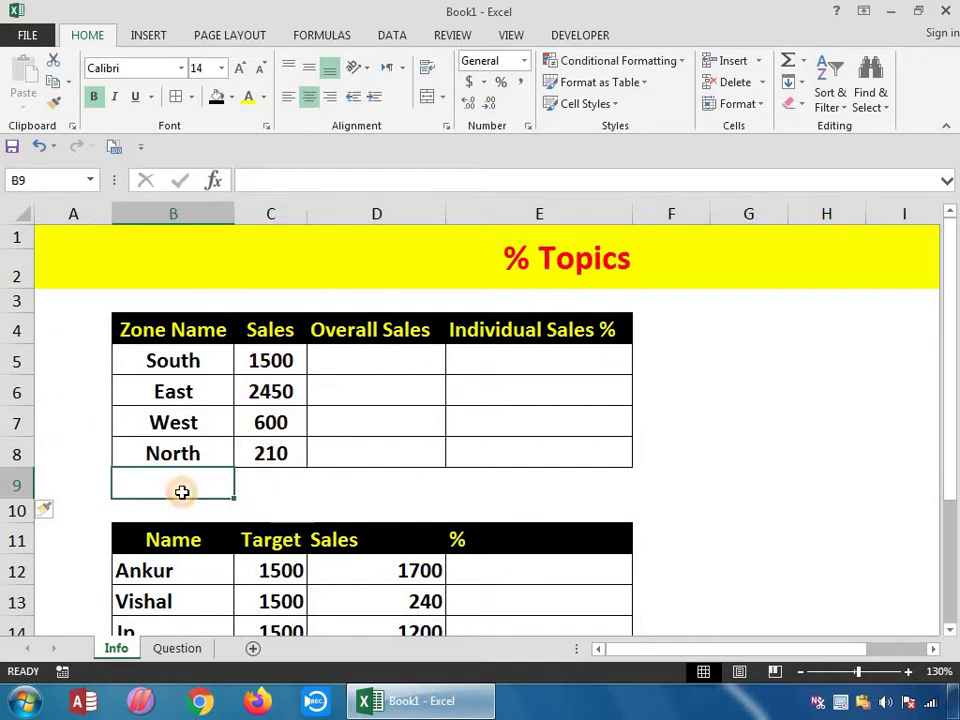
{"action": "type", "text": "total"}
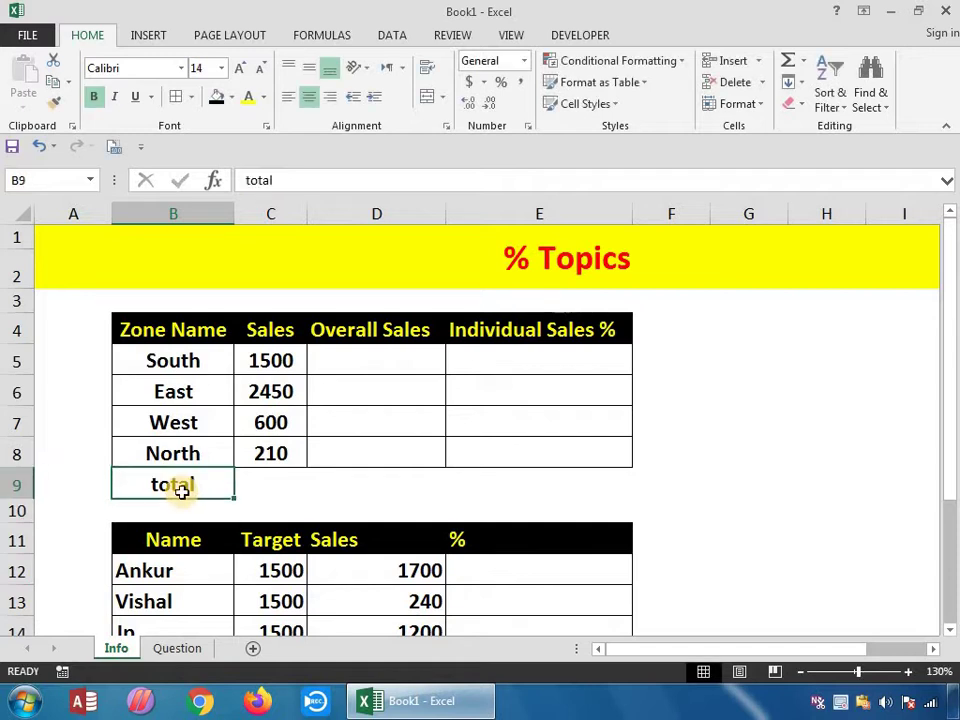
{"action": "key", "text": "Tab"}
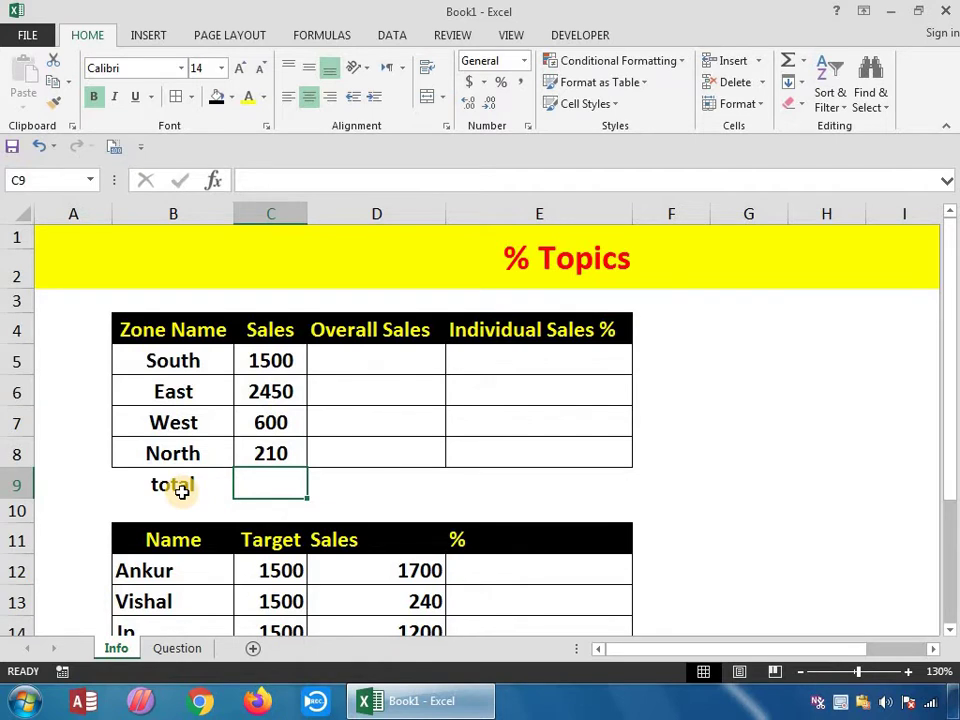
- Sum the zone sales in C9 with AutoSum, and clear that cell again
{"action": "key", "text": "alt+equal"}
{"action": "key", "text": "Return"}
{"action": "key", "text": "Up"}
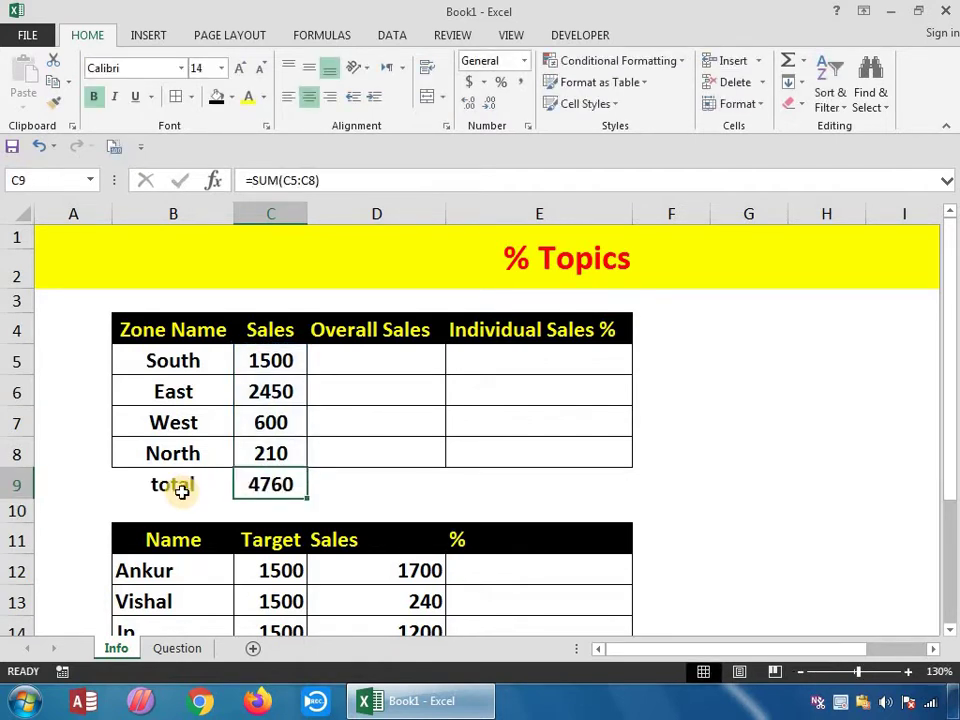
{"action": "key", "text": "Delete"}
- Clear East's sales value in C6, AutoSum the Sales column in C9 and inspect the range the formula covers
{"action": "key", "text": "Down"}
{"action": "key", "text": "Up"}
{"action": "key", "text": "Up"}
{"action": "key", "text": "Up"}
{"action": "key", "text": "Up"}
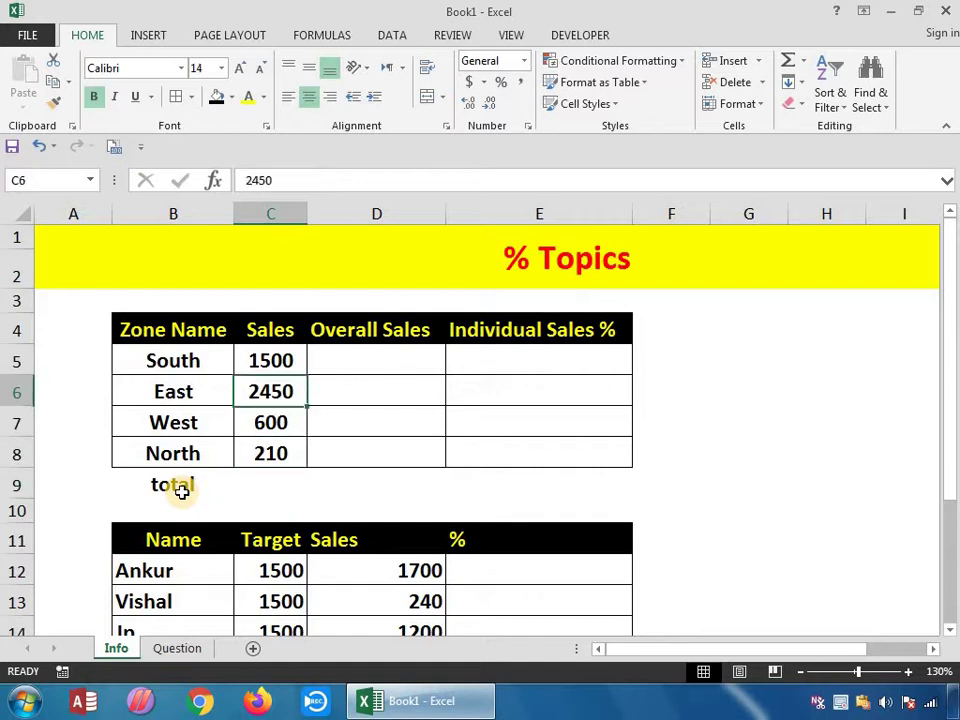
{"action": "key", "text": "Delete"}
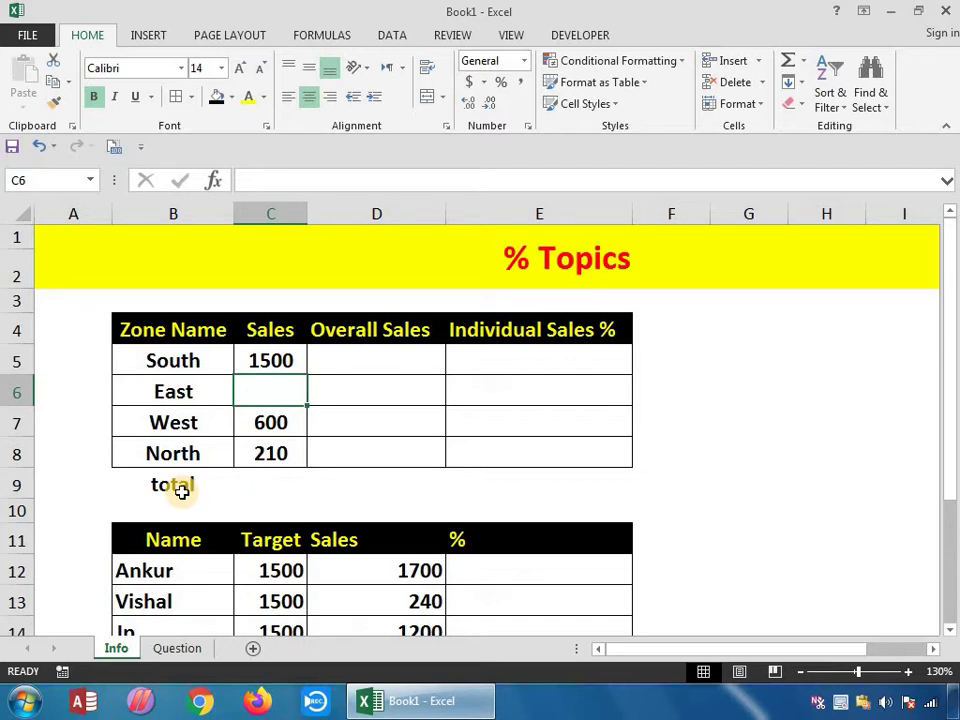
{"action": "key", "text": "Down"}
{"action": "key", "text": "Down"}
{"action": "key", "text": "Down"}
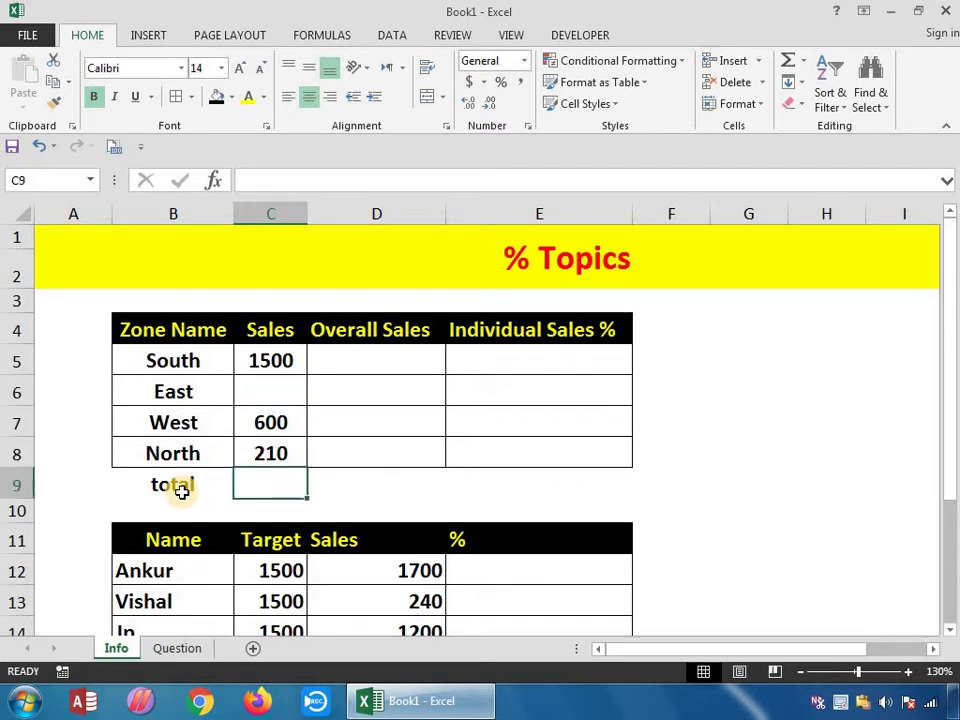
{"action": "key", "text": "alt+equal"}
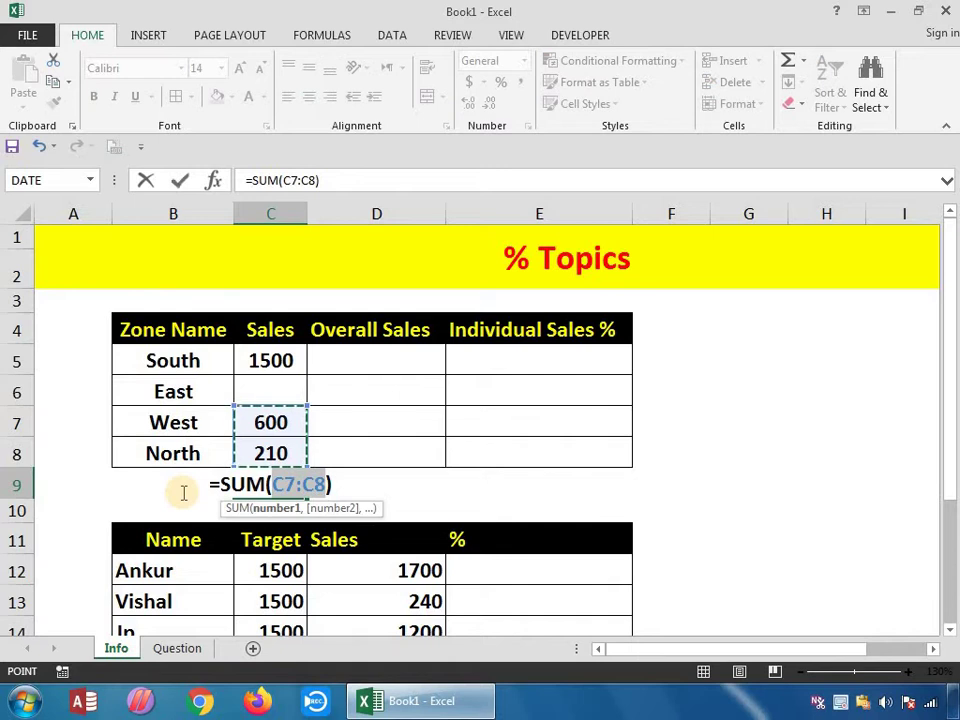
{"action": "key", "text": "ctrl+Return"}
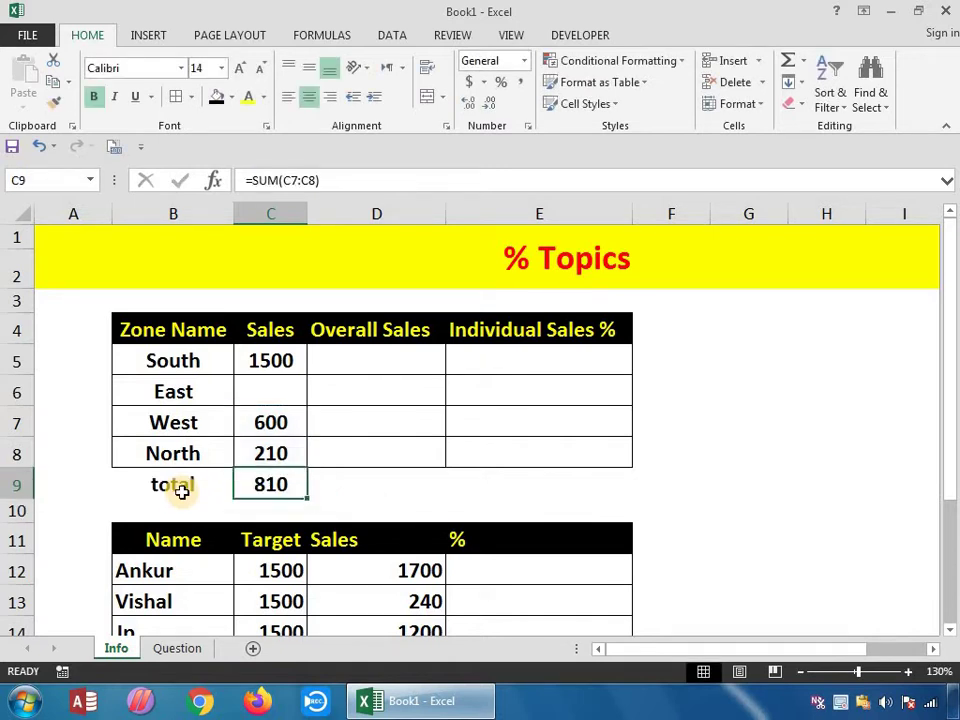
{"action": "key", "text": "F2"}
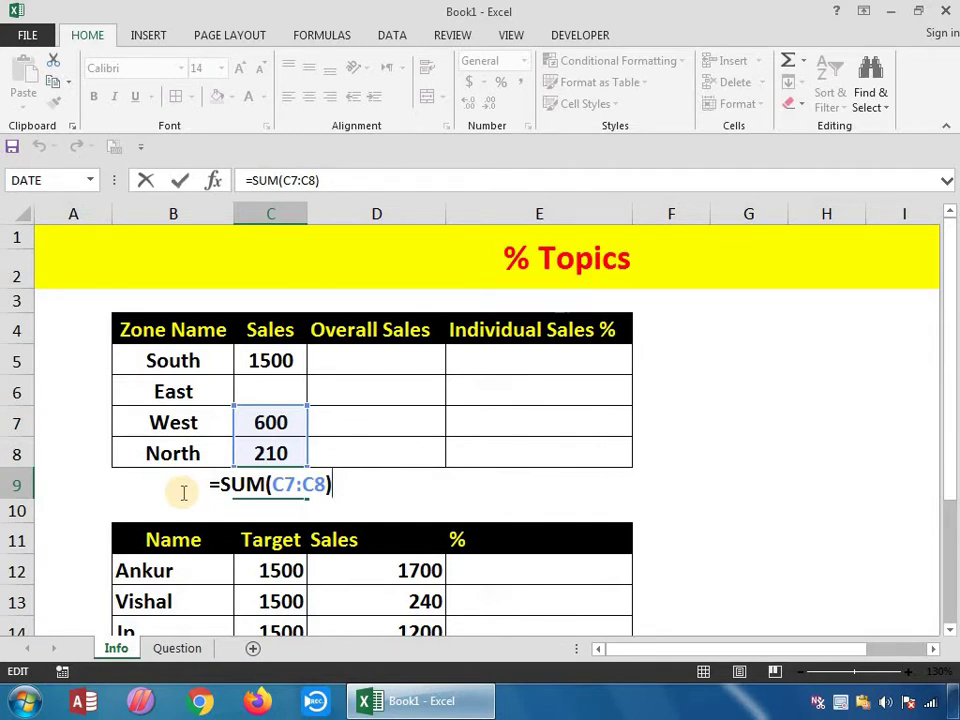
{"action": "key", "text": "Return"}
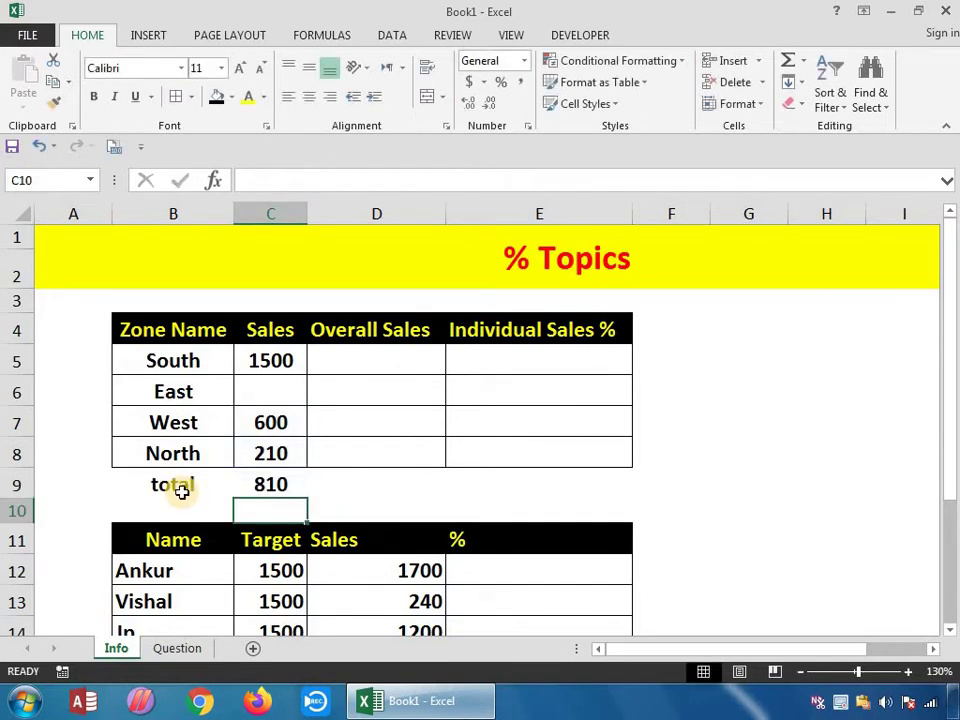
- Undo the AutoSum in C9 and the clearing of East's sales value
{"action": "key", "text": "Up"}
{"action": "key", "text": "ctrl+z"}
{"action": "key", "text": "ctrl+z"}
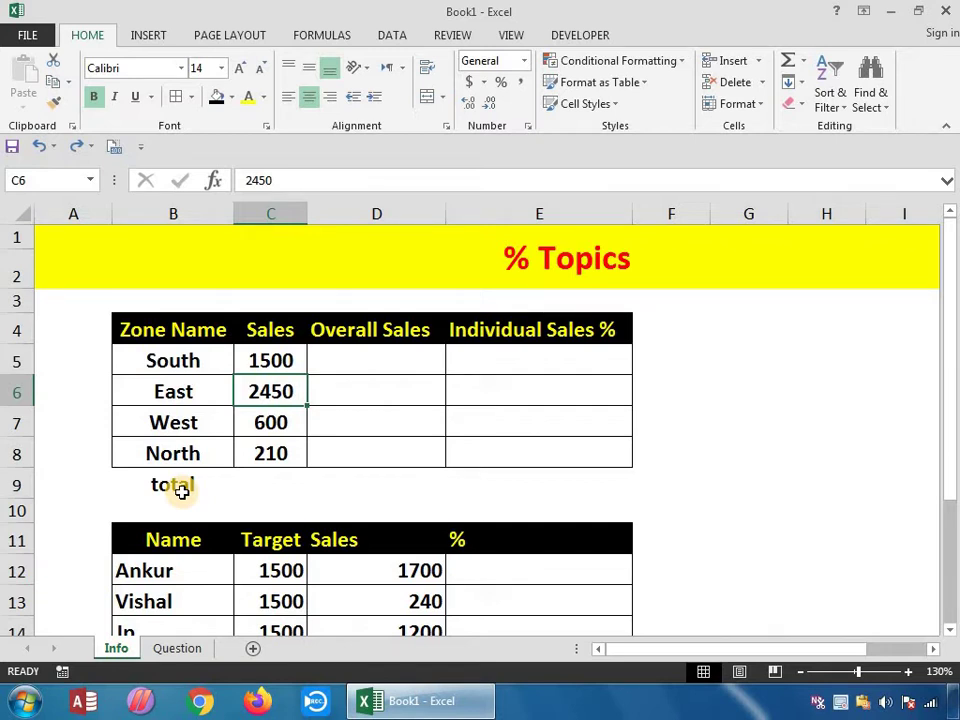
- Enter a SUM formula in C9 that totals the zone sales in C5:C8
{"action": "key", "text": "Down"}
{"action": "key", "text": "Down"}
{"action": "key", "text": "Down"}
{"action": "type", "text": "="}
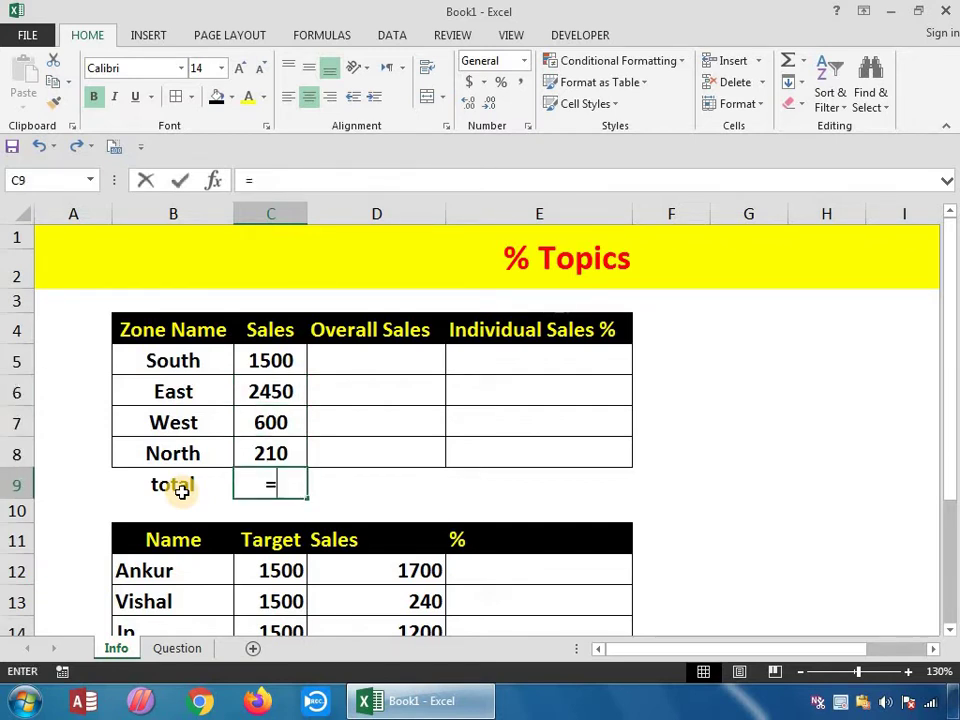
{"action": "type", "text": "sum"}
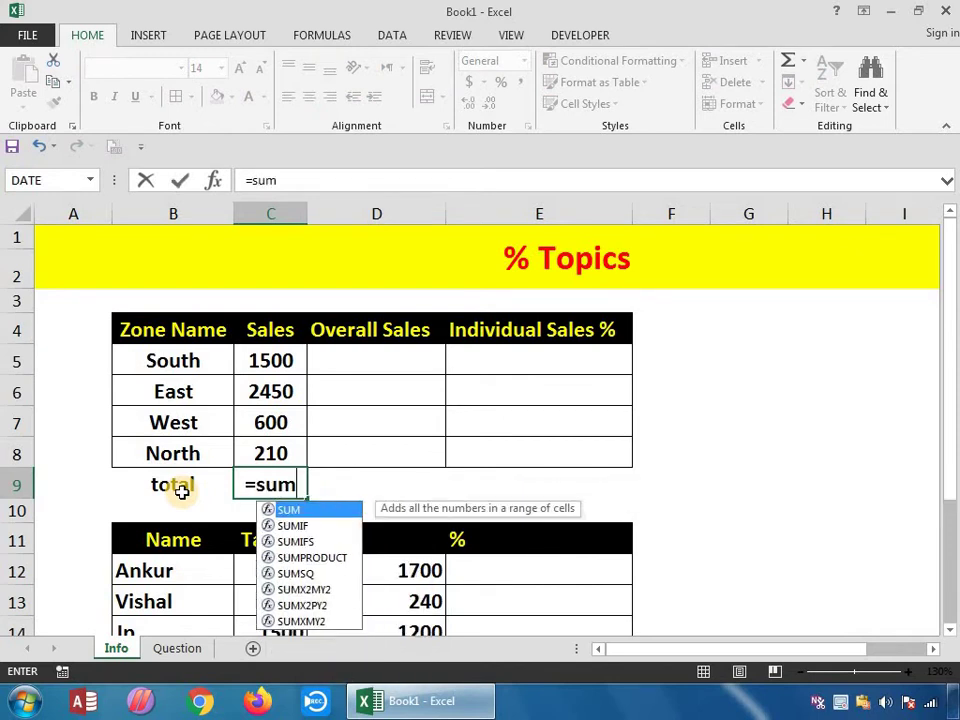
{"action": "key", "text": "Tab"}
{"action": "left_click_drag", "start_coordinate": [281, 371], "coordinate": [286, 446]}
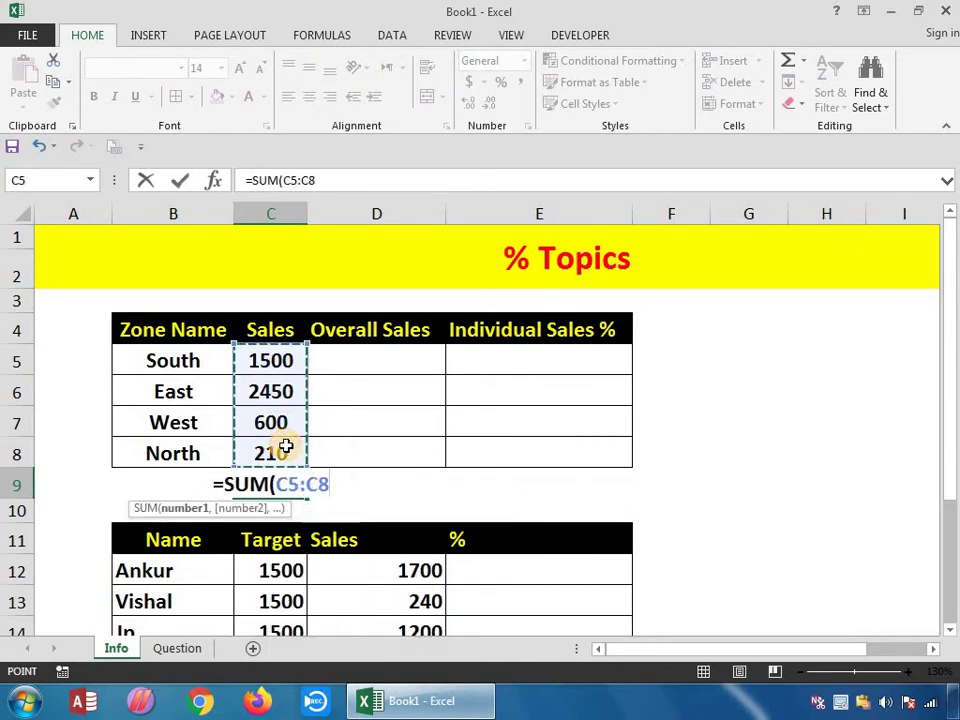
{"action": "key", "text": "Return"}
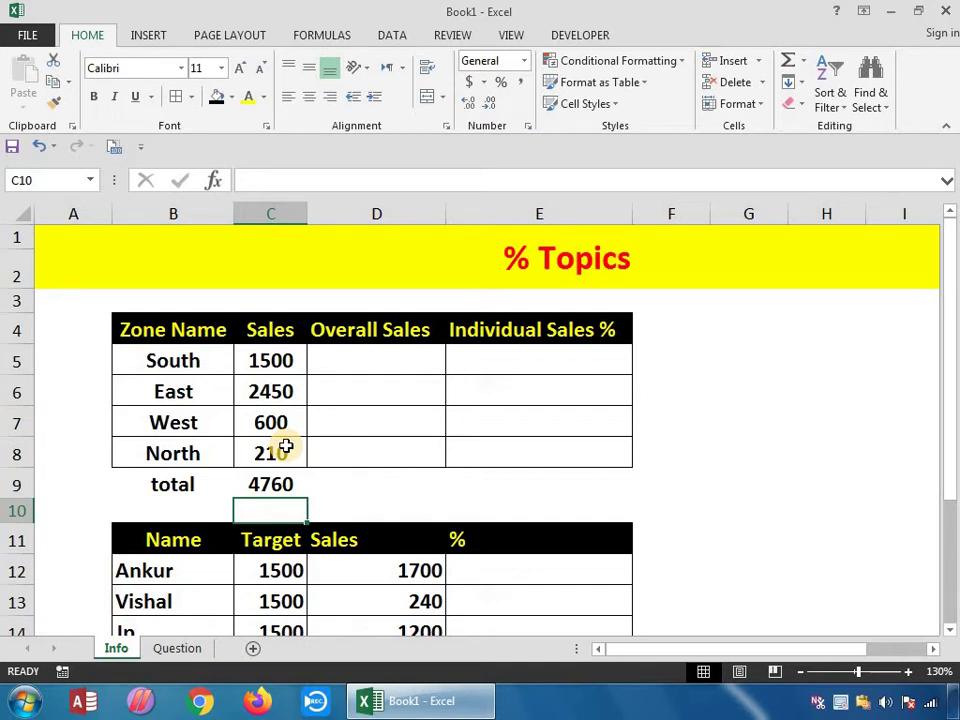
- Enter the formula =C9/4 in D5 to calculate South's Overall Sales figure
{"action": "left_click", "coordinate": [354, 364]}
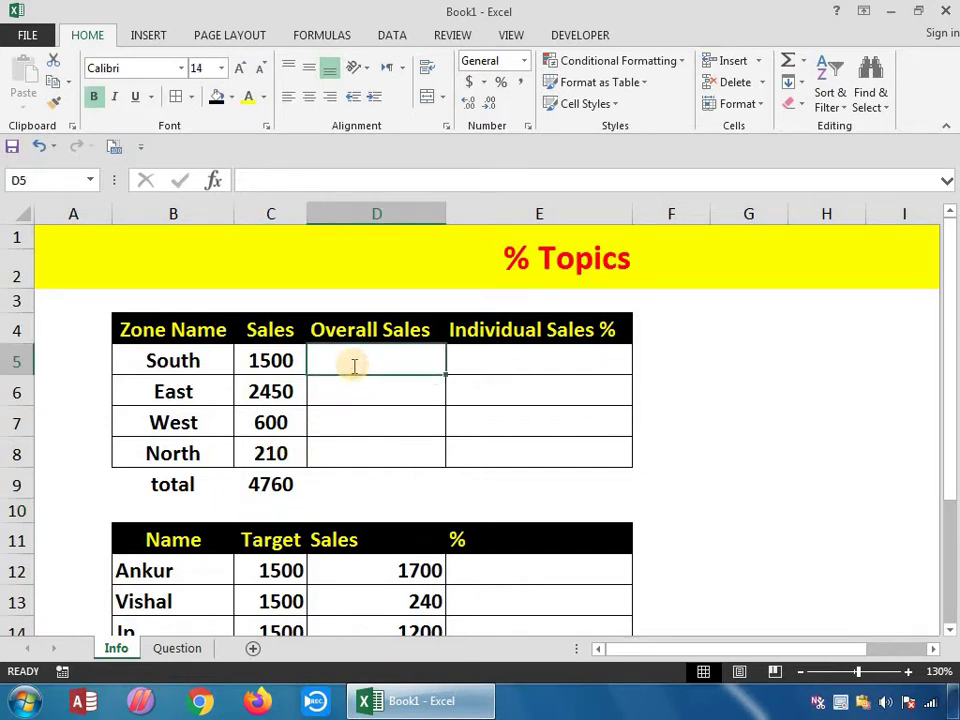
{"action": "type", "text": "="}
{"action": "left_click", "coordinate": [275, 483]}
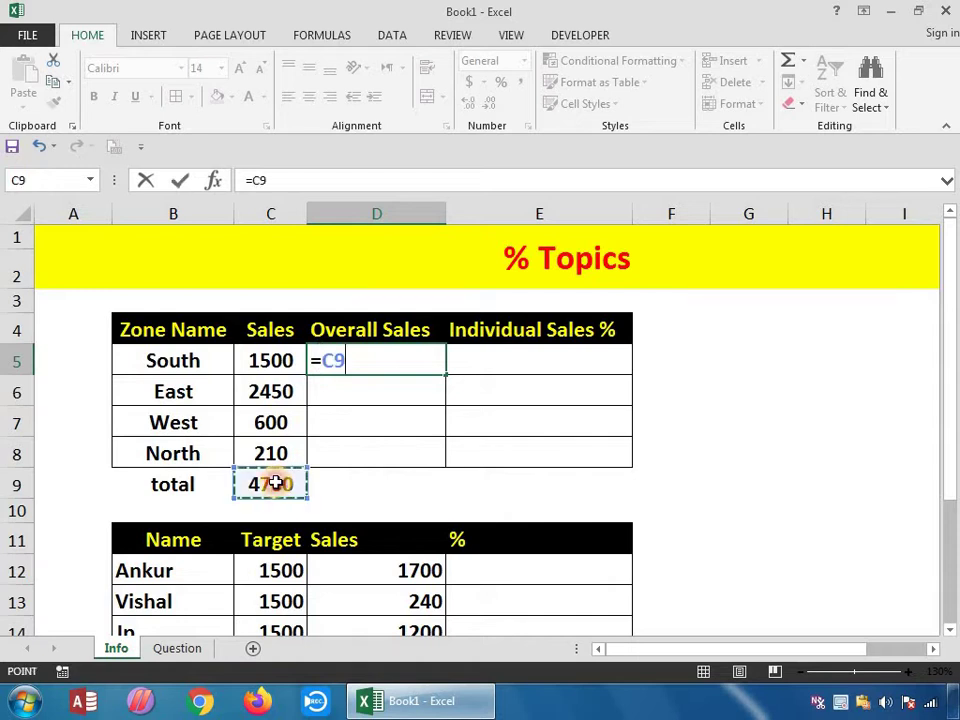
{"action": "type", "text": "/4"}
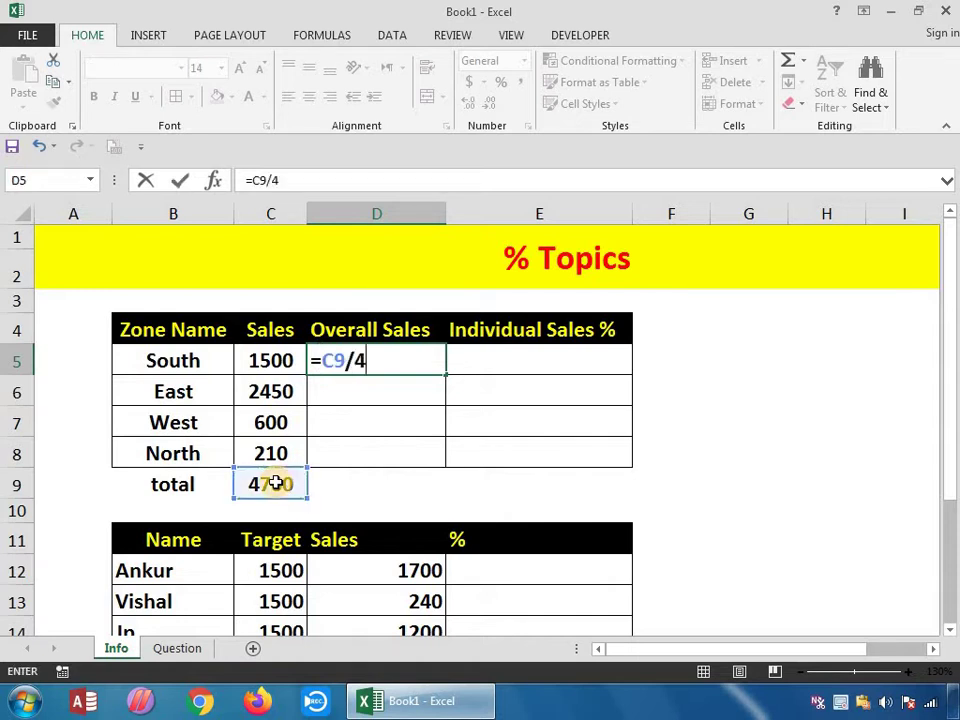
{"action": "key", "text": "Return"}
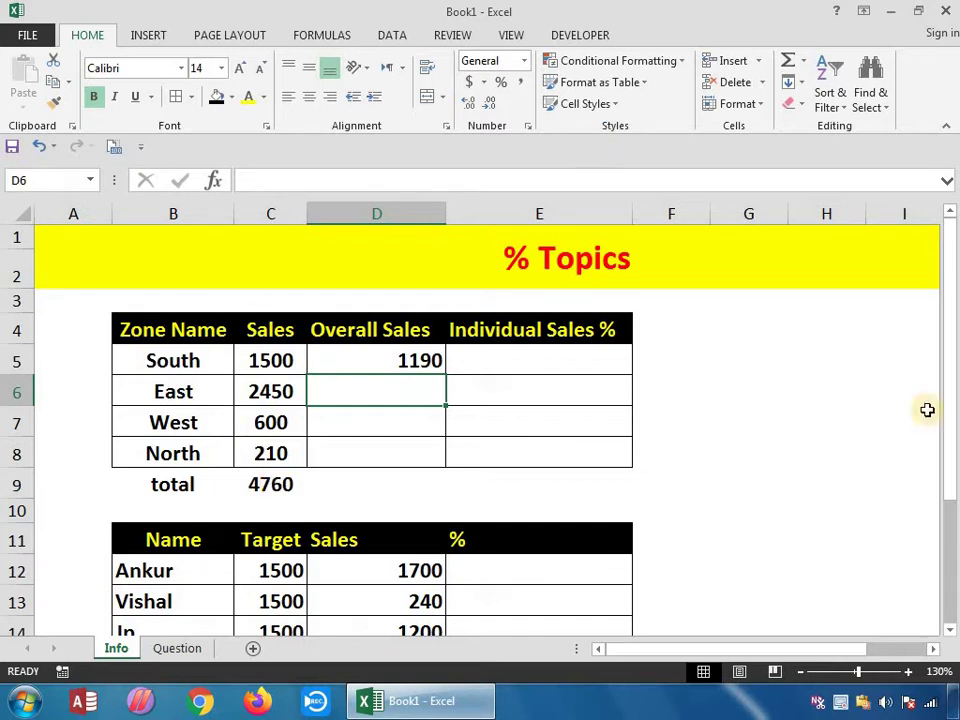
- Enter the formula =C5/C9 in E5 for South's Individual Sales % and format the cell as a percentage
{"action": "left_click", "coordinate": [550, 378]}
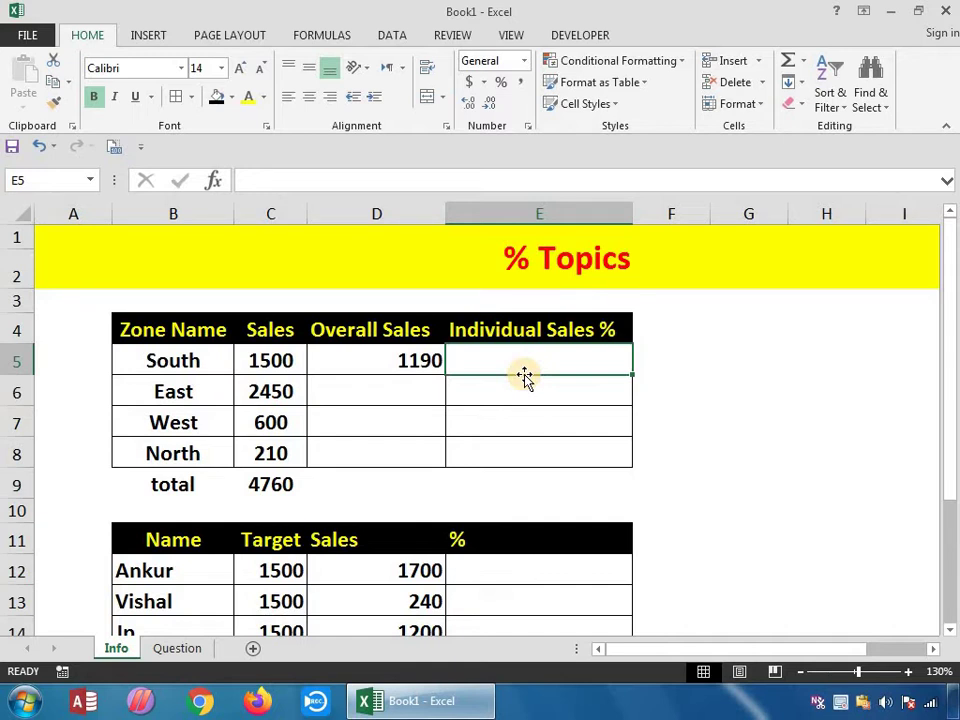
{"action": "type", "text": "="}
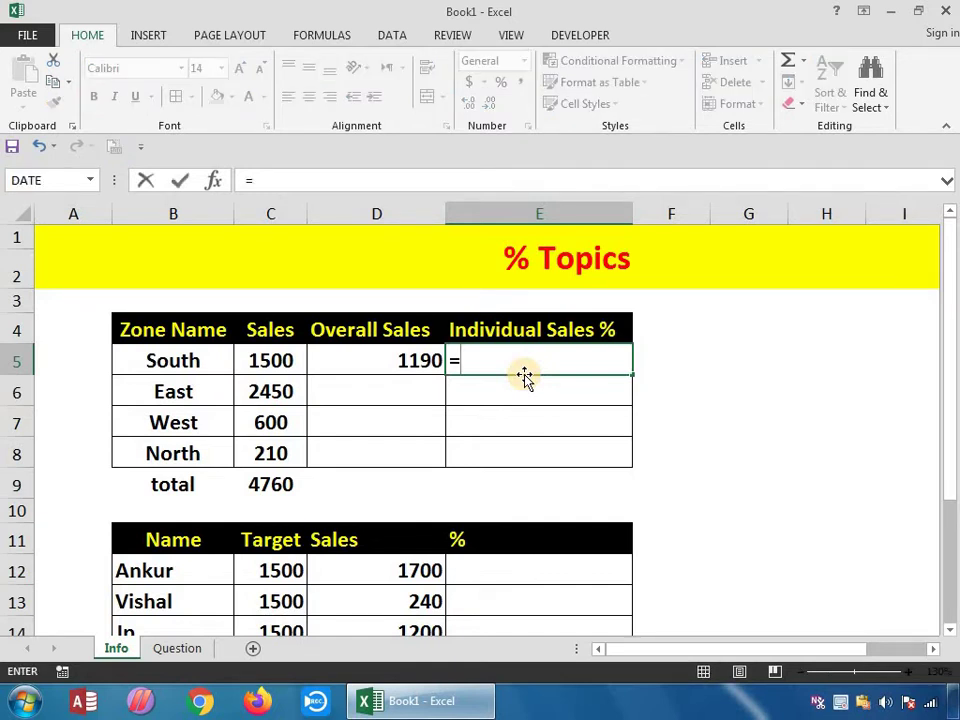
{"action": "key", "text": "Left"}
{"action": "key", "text": "Left"}
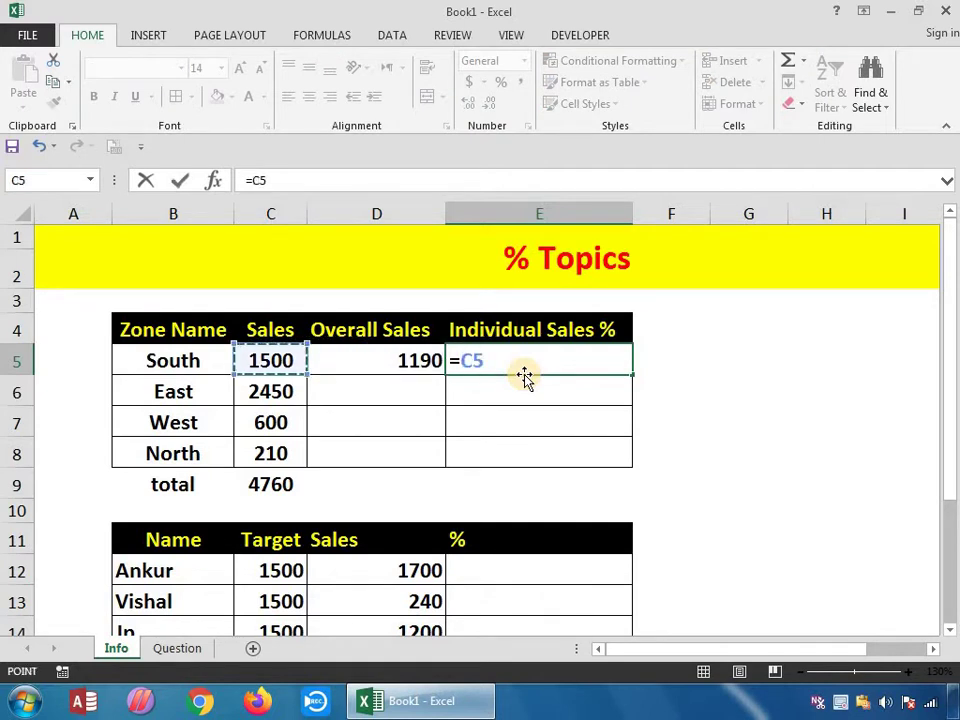
{"action": "type", "text": "/"}
{"action": "key", "text": "Down"}
{"action": "key", "text": "Down"}
{"action": "key", "text": "Down"}
{"action": "key", "text": "Down"}
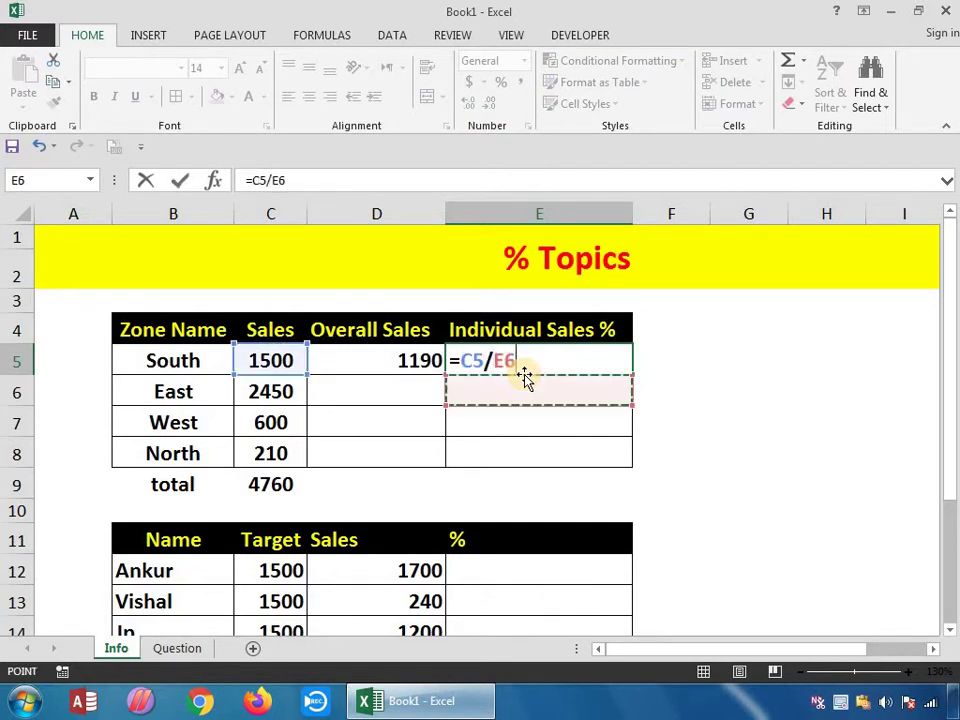
{"action": "key", "text": "Left"}
{"action": "key", "text": "Left"}
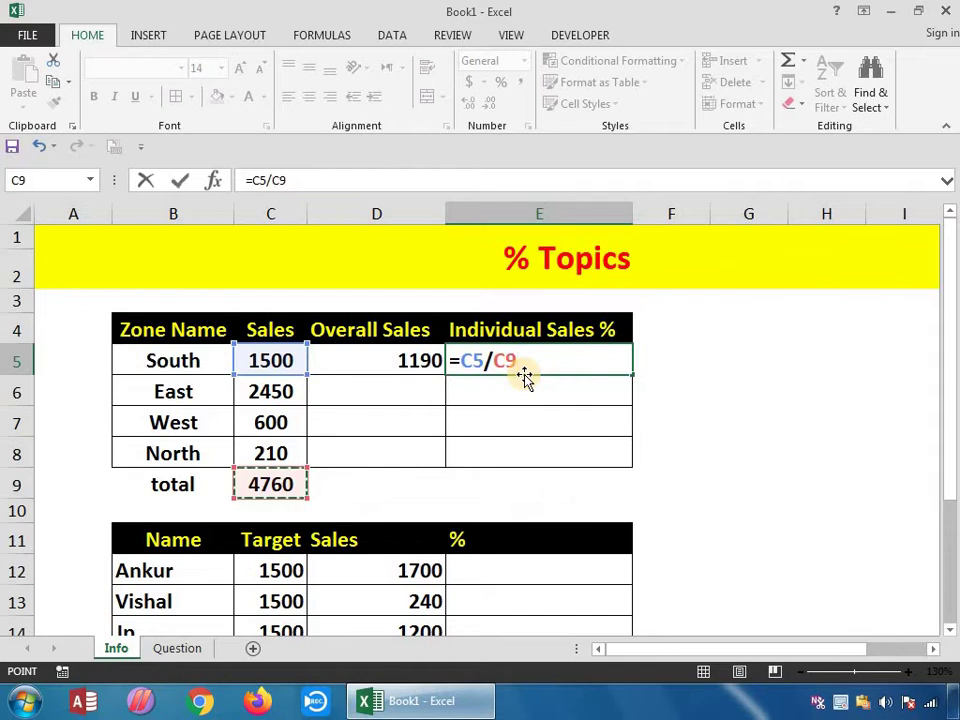
{"action": "key", "text": "Return"}
{"action": "key", "text": "Up"}
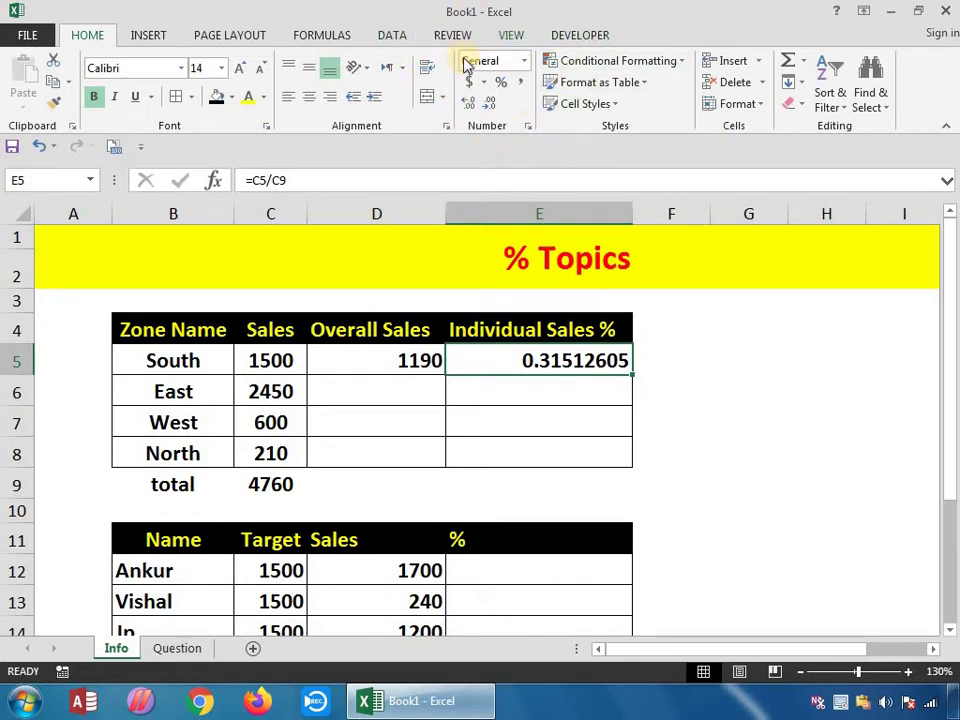
{"action": "left_click", "coordinate": [497, 85]}
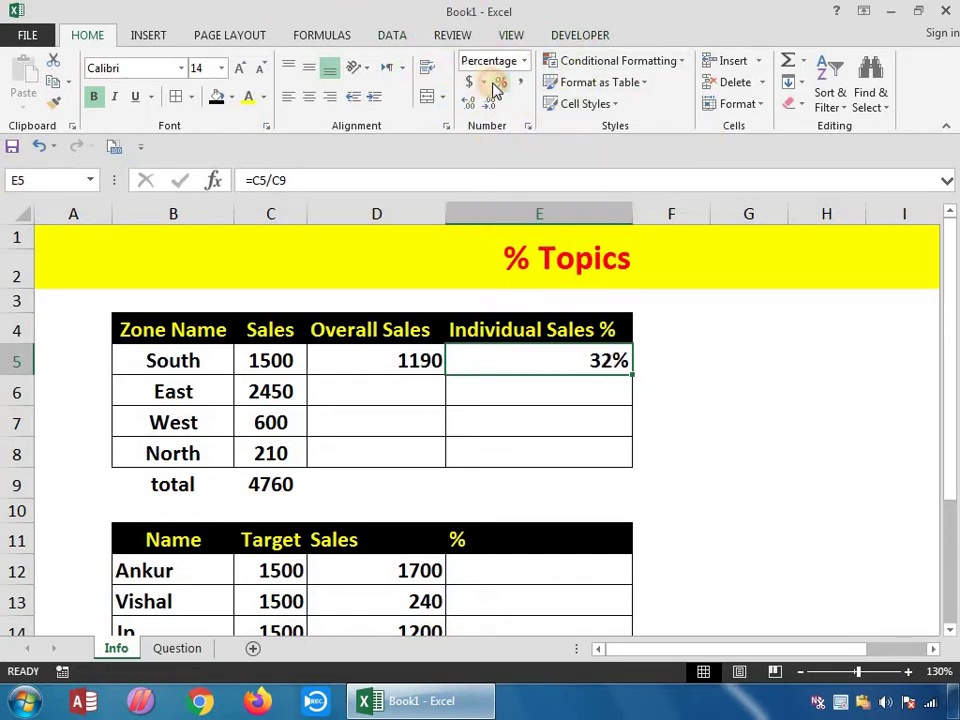
- Fill South's percentage formula down to E6 and inspect the cell references in the copied formula
{"action": "left_click_drag", "start_coordinate": [587, 362], "coordinate": [587, 388]}
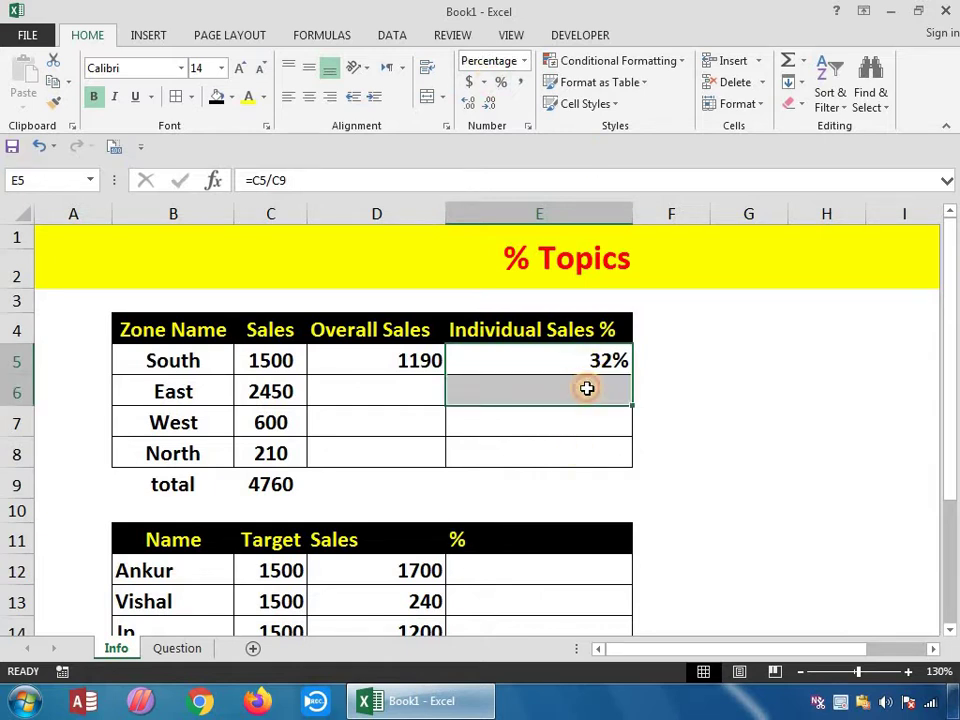
{"action": "key", "text": "ctrl+d"}
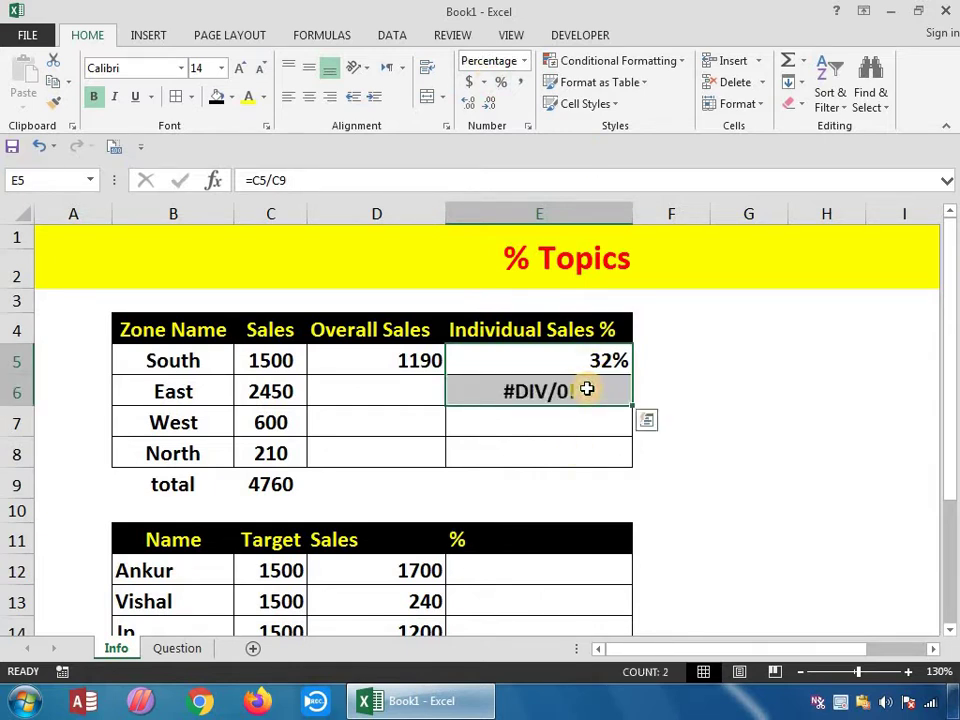
{"action": "double_click", "coordinate": [585, 393]}
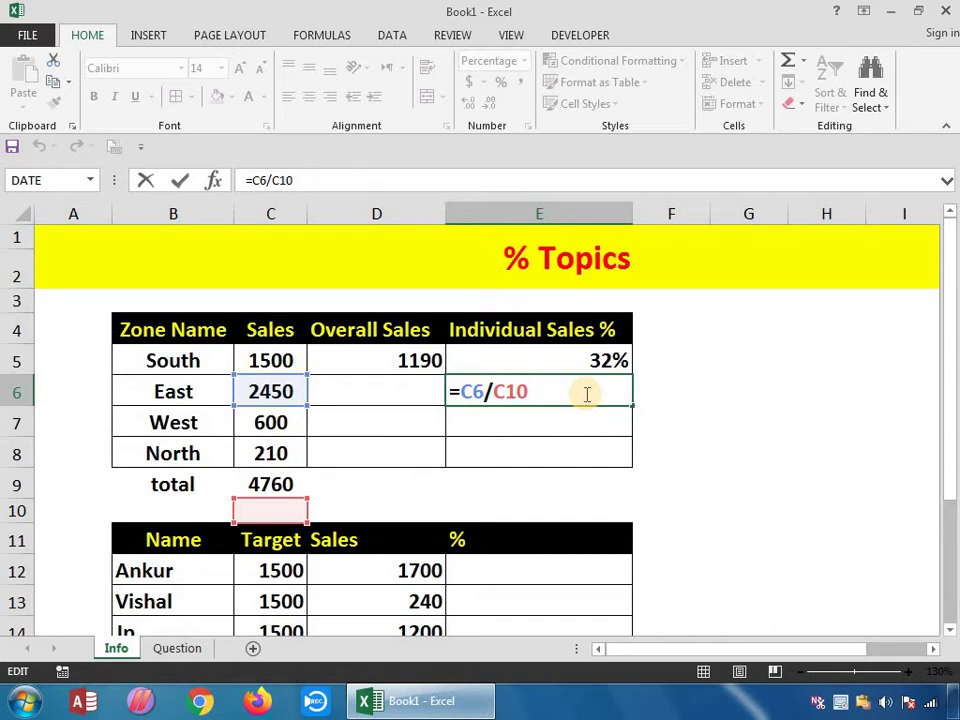
{"action": "key", "text": "Return"}
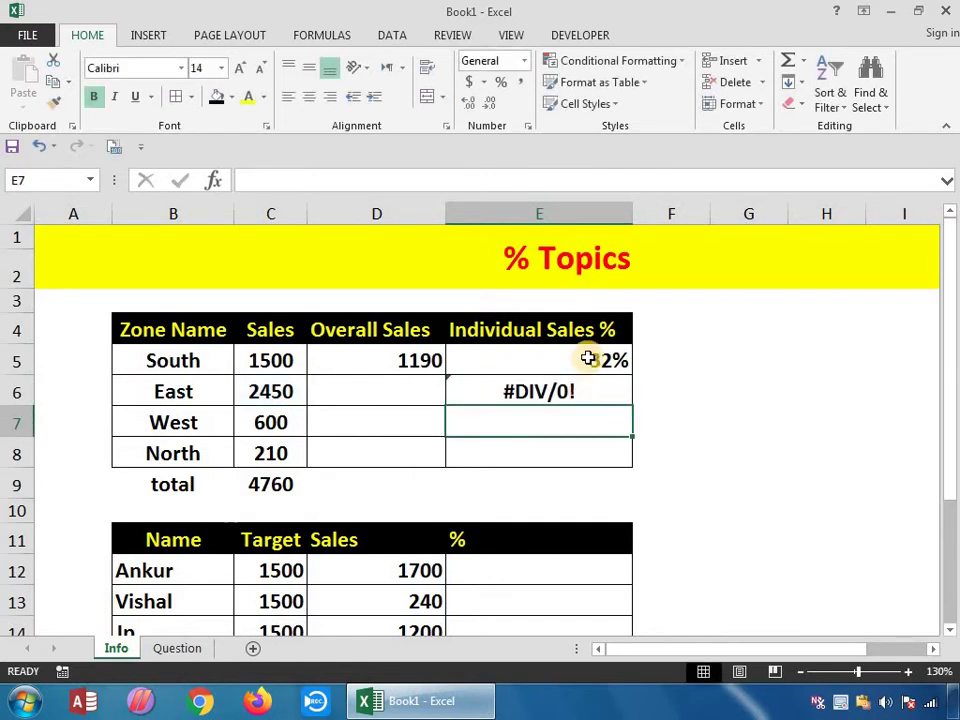
- Make the total reference absolute in E5 so the formula reads =C5/$C$9, and fill it down through E9
{"action": "double_click", "coordinate": [589, 358]}
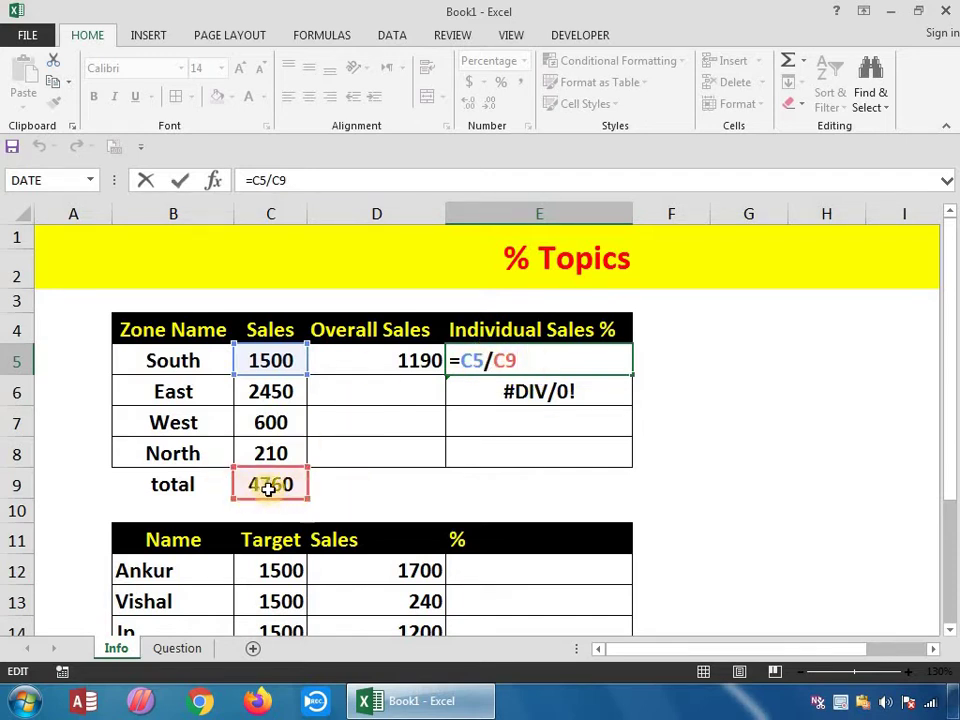
{"action": "left_click_drag", "start_coordinate": [514, 360], "coordinate": [496, 361]}
{"action": "key", "text": "F4"}
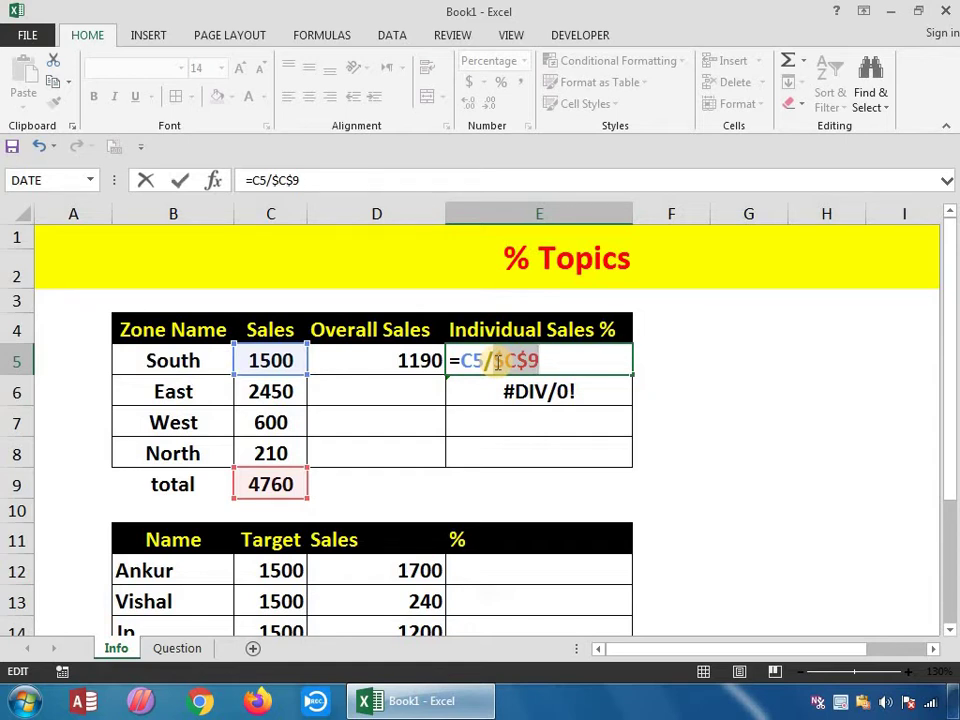
{"action": "key", "text": "Return"}
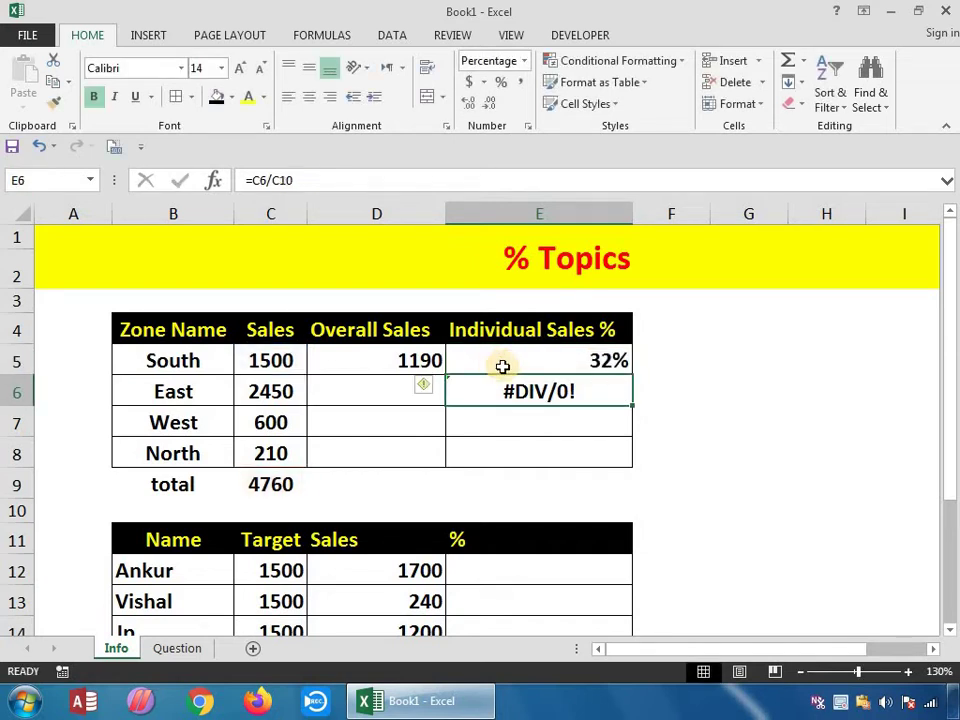
{"action": "left_click_drag", "start_coordinate": [525, 360], "coordinate": [536, 472]}
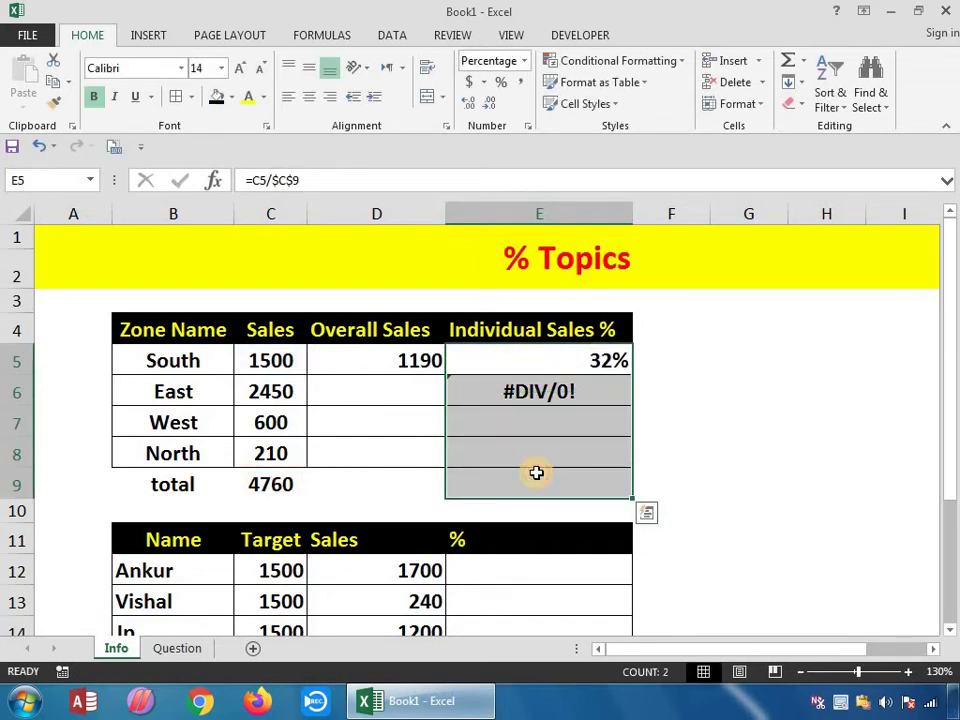
{"action": "key", "text": "ctrl+d"}
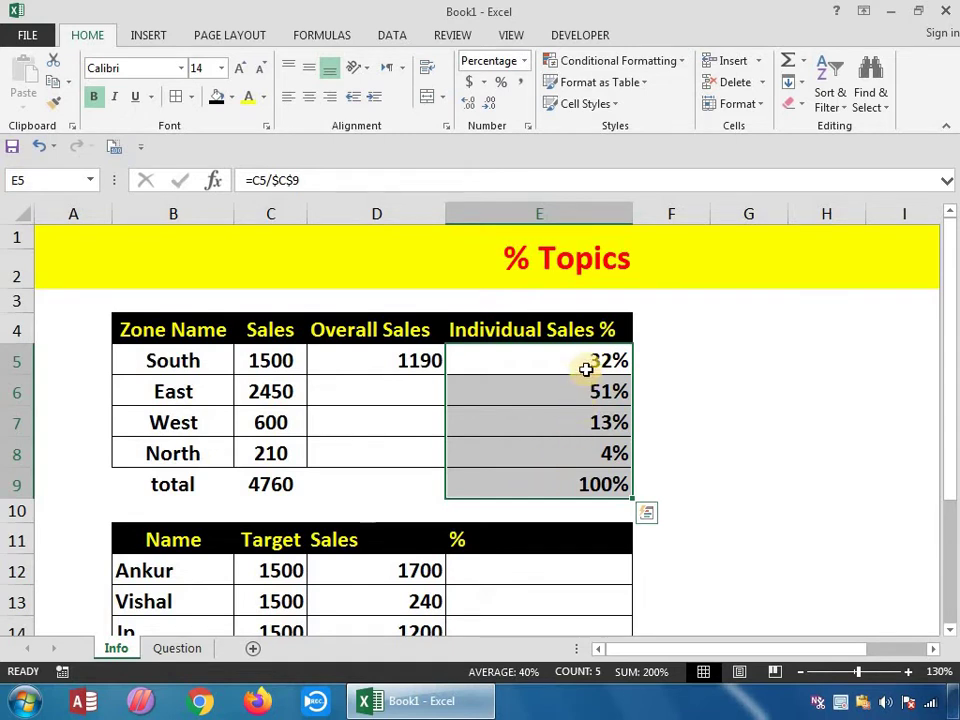
- Show the percentages in E5:E8 with two decimal places and return them to whole percentages
{"action": "left_click_drag", "start_coordinate": [587, 369], "coordinate": [592, 447]}
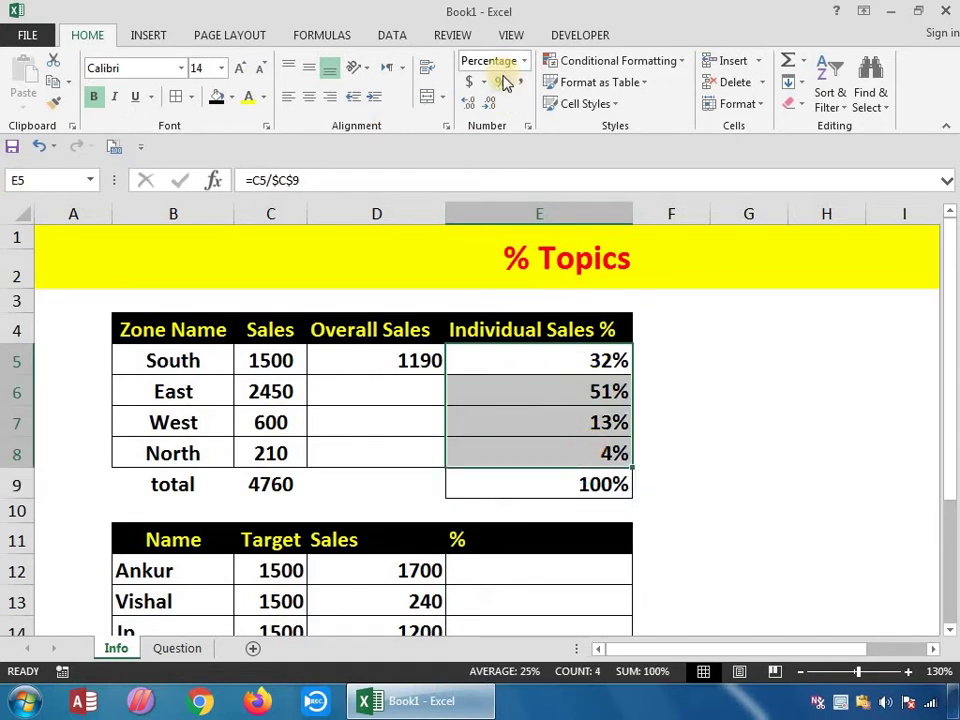
{"action": "left_click", "coordinate": [467, 103]}
{"action": "left_click", "coordinate": [467, 103]}
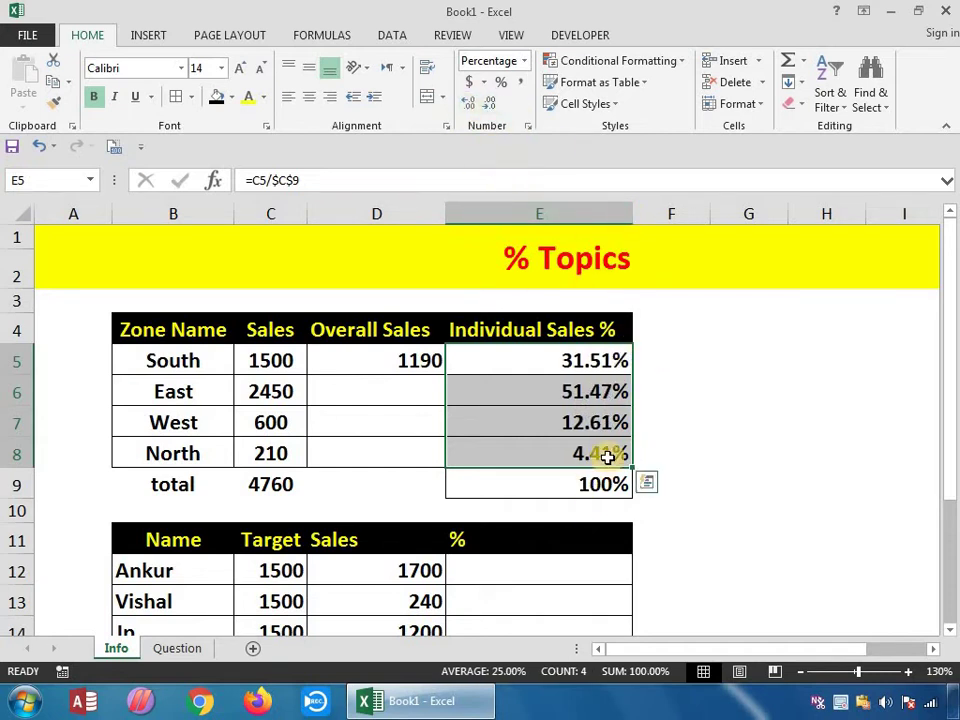
{"action": "left_click", "coordinate": [491, 102]}
{"action": "left_click", "coordinate": [491, 102]}
{"action": "scroll", "coordinate": [528, 380], "scroll_direction": "down", "scroll_amount": 1}
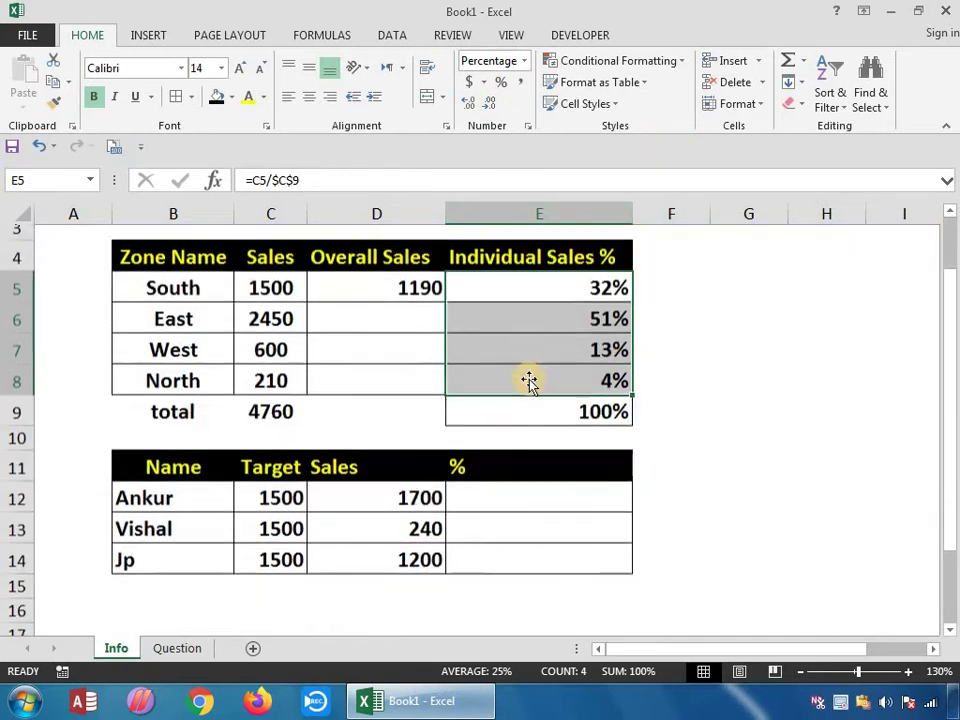
{"action": "scroll", "coordinate": [724, 362], "scroll_direction": "up", "scroll_amount": 1}
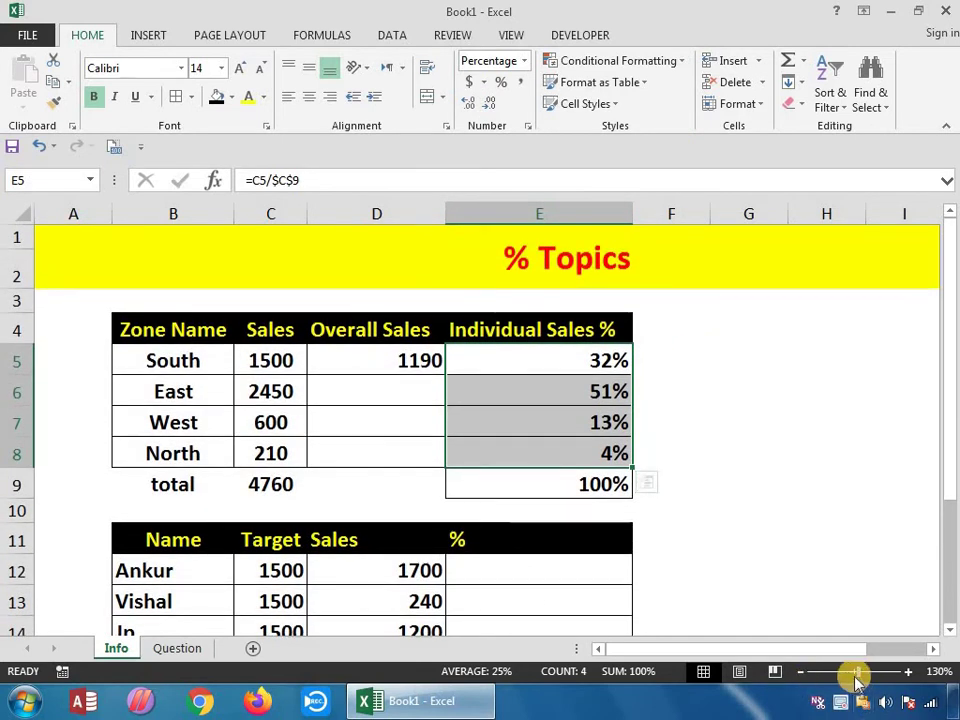
- Enter the formula =D12/C12 in E12 to divide the first person's sales by their target
{"action": "left_click_drag", "start_coordinate": [950, 450], "coordinate": [954, 482]}
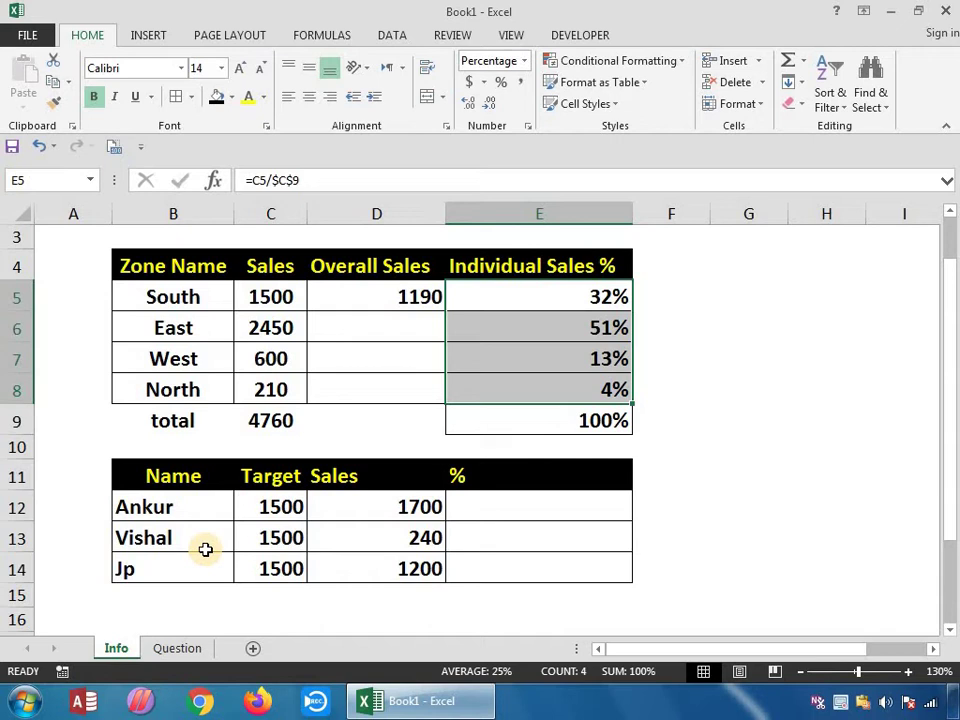
{"action": "left_click", "coordinate": [499, 510]}
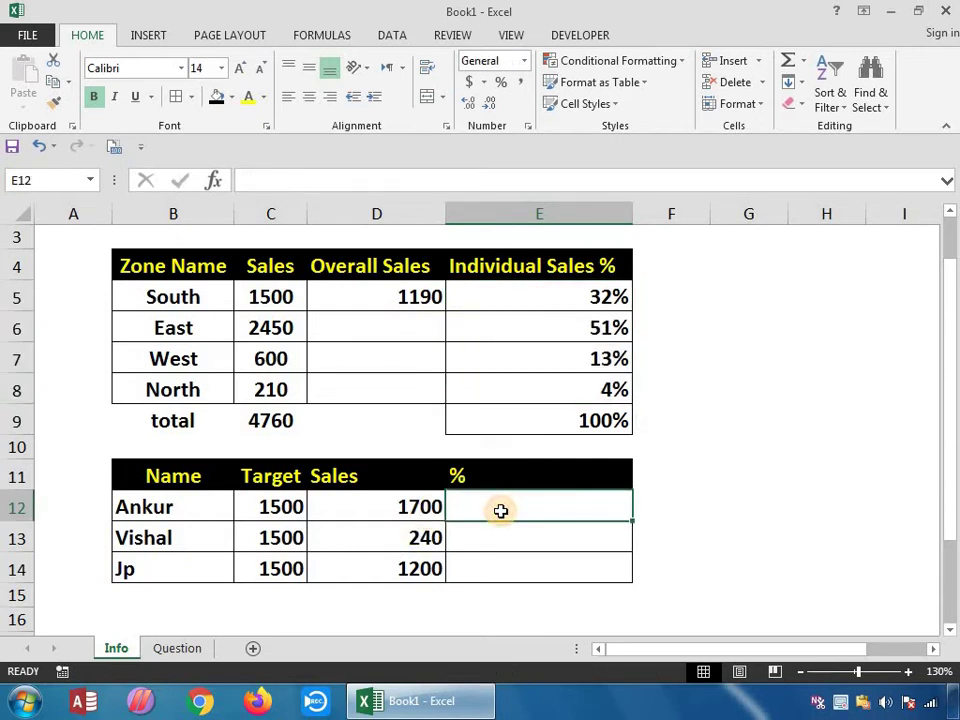
{"action": "type", "text": "="}
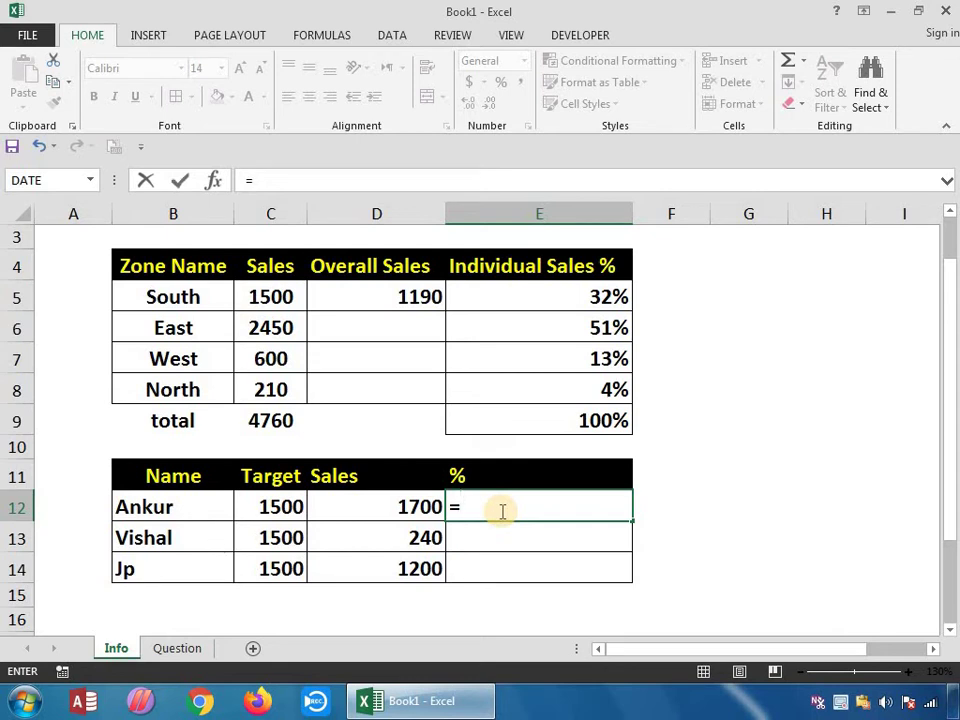
{"action": "left_click", "coordinate": [399, 504]}
{"action": "type", "text": "/"}
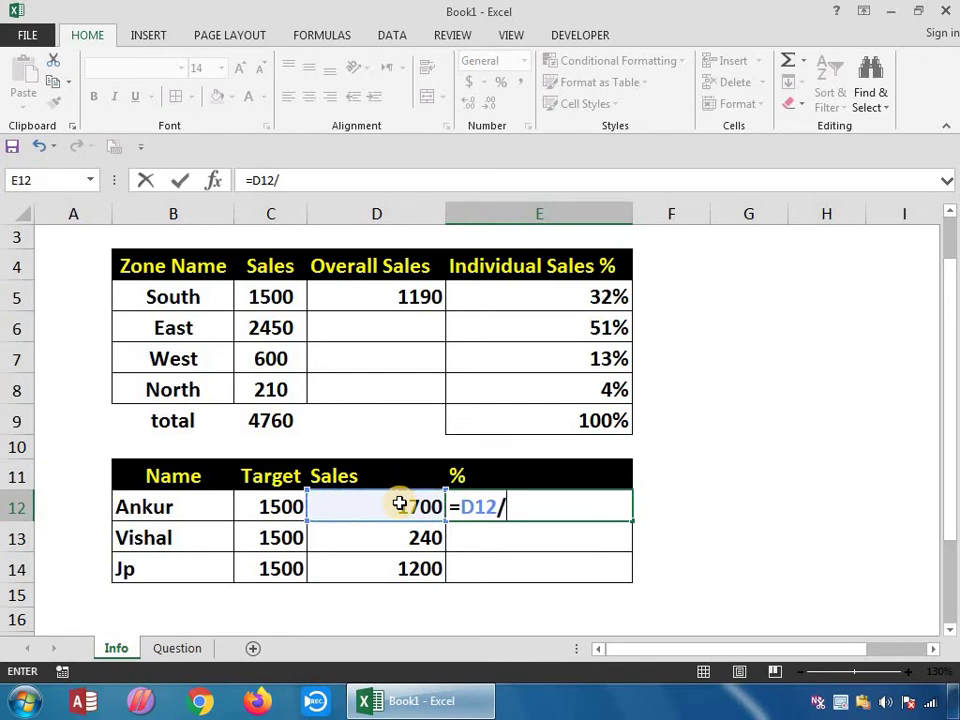
{"action": "left_click", "coordinate": [238, 506]}
{"action": "key", "text": "Return"}
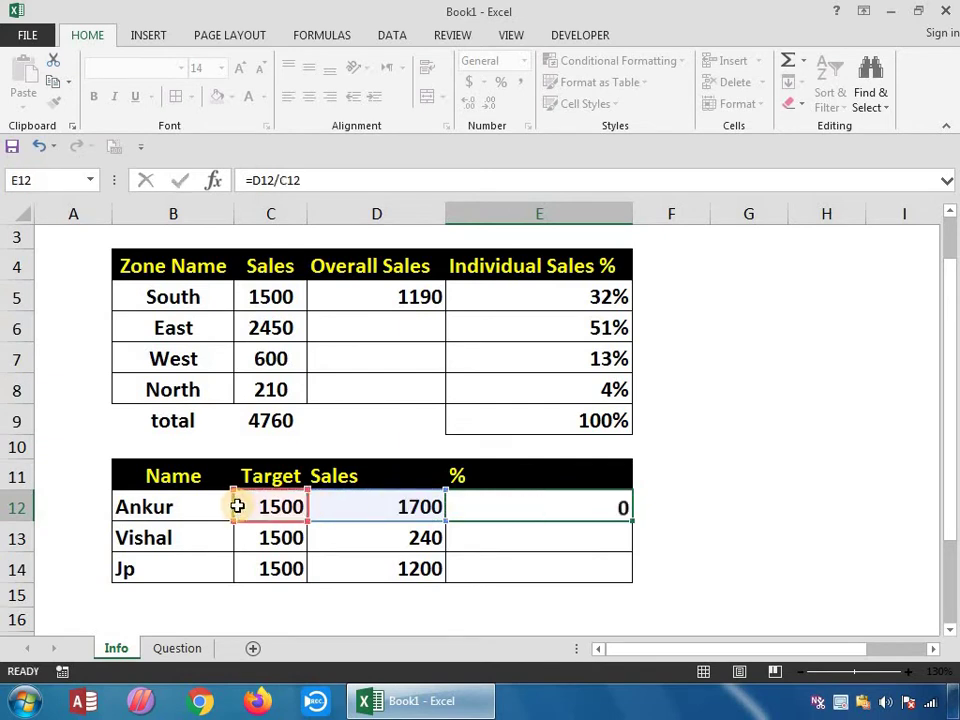
- Fill the formula in E12 down through E14 and format E12:E14 as percentages
{"action": "left_click_drag", "start_coordinate": [572, 518], "coordinate": [576, 564]}
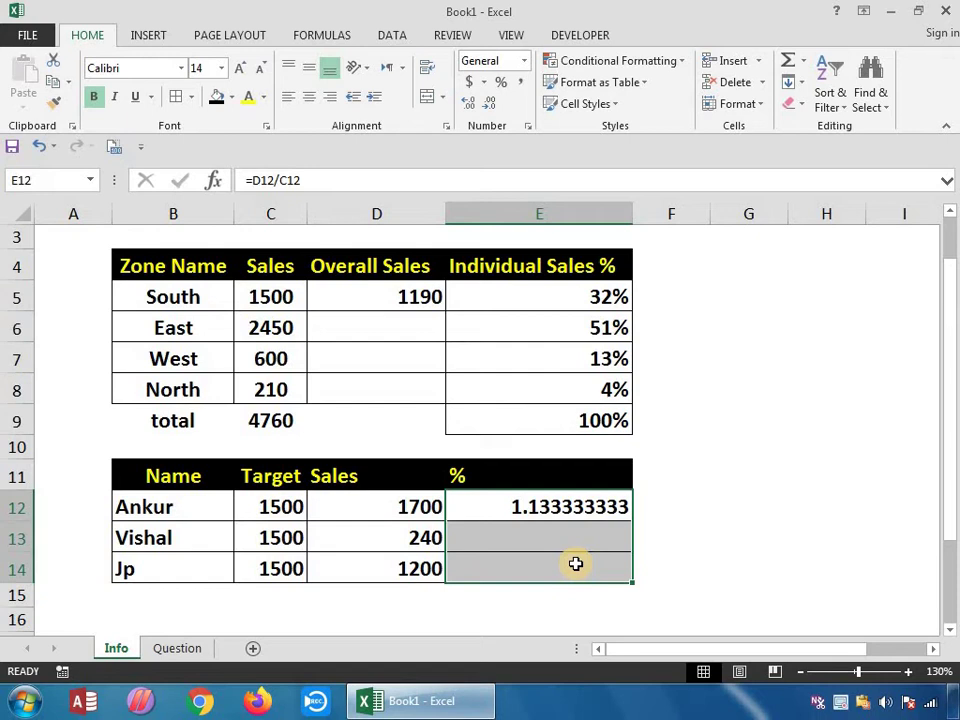
{"action": "key", "text": "ctrl+d"}
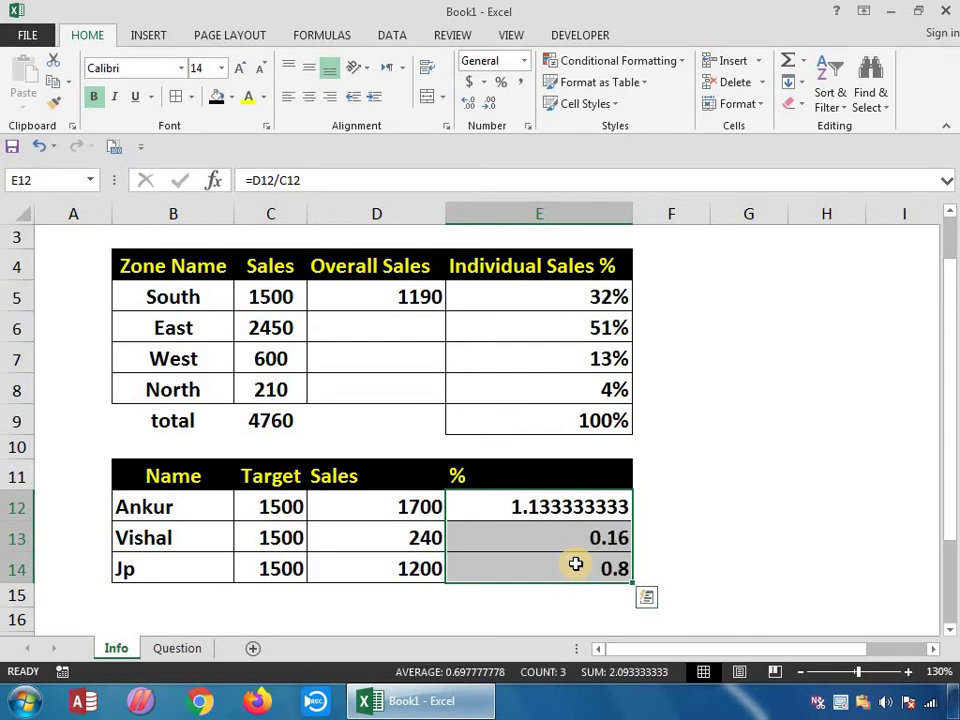
{"action": "left_click", "coordinate": [501, 82]}
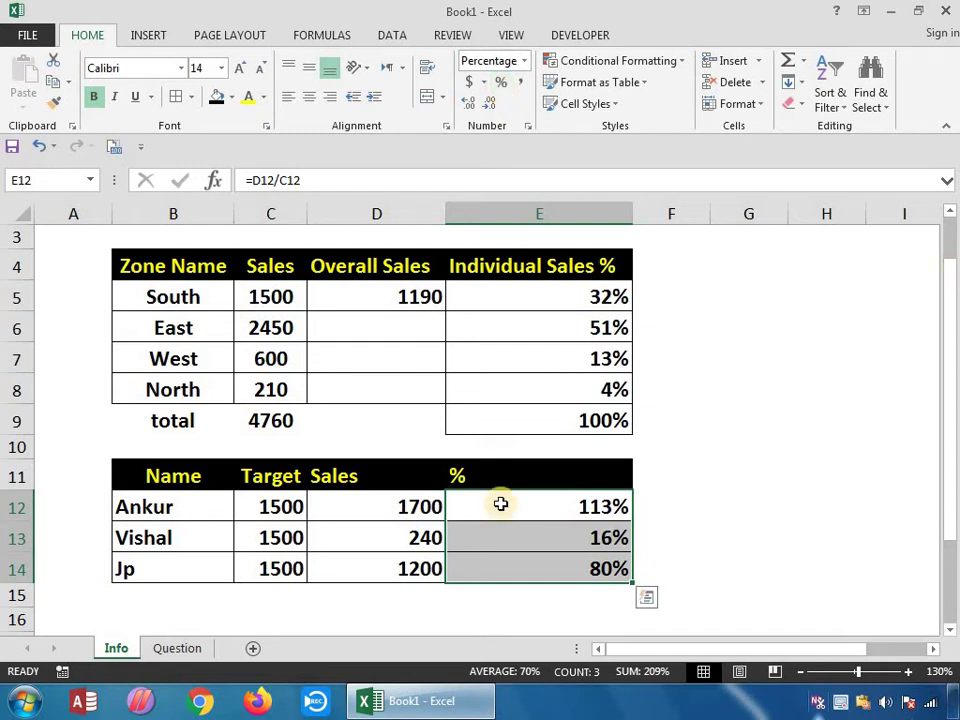
- Set the sales in D13 to 1500 and in D14 to 750, and review the formula in E12
{"action": "left_click", "coordinate": [407, 535]}
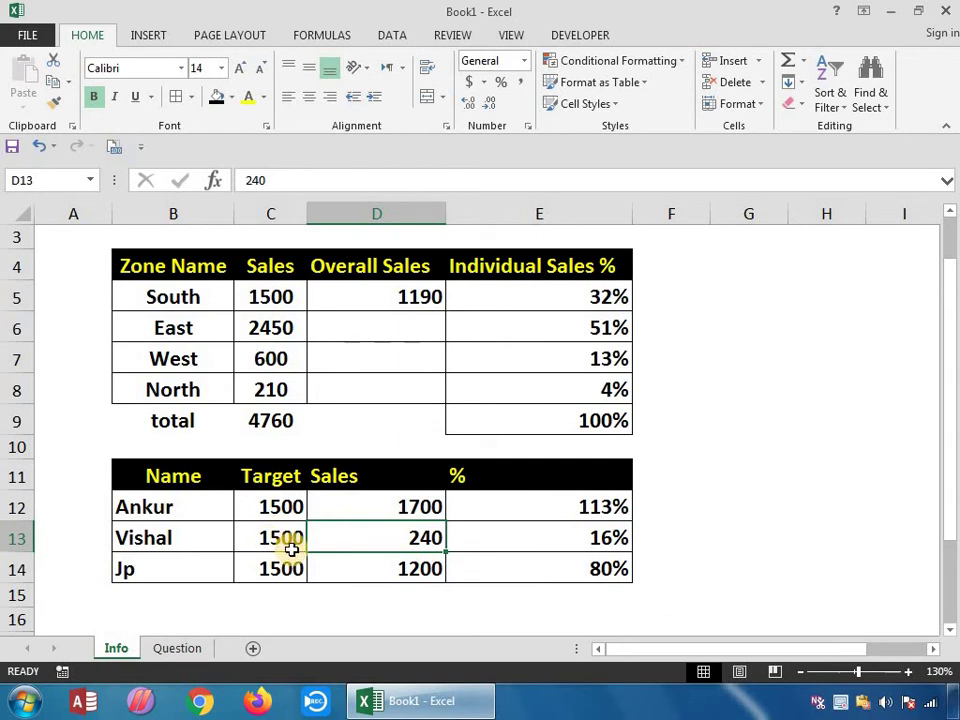
{"action": "type", "text": "1500"}
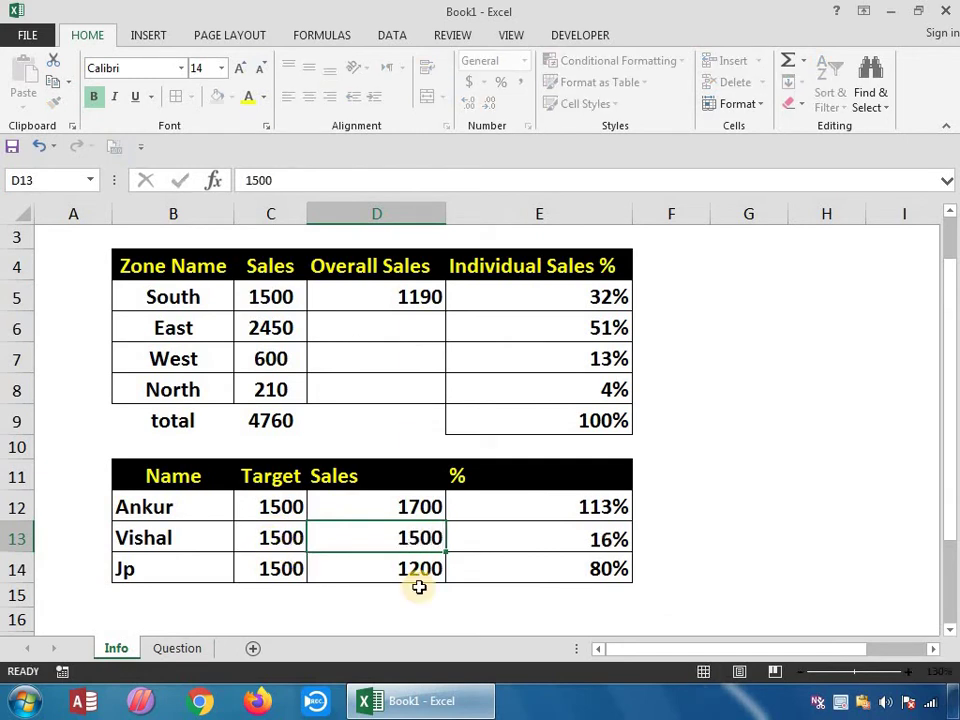
{"action": "key", "text": "Return"}
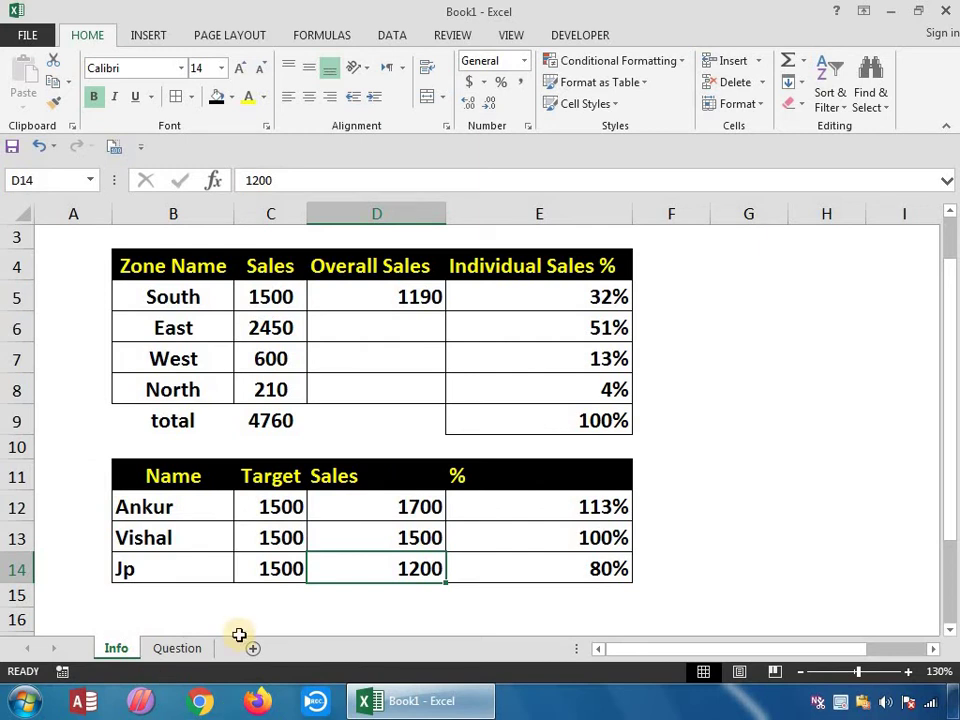
{"action": "type", "text": "750"}
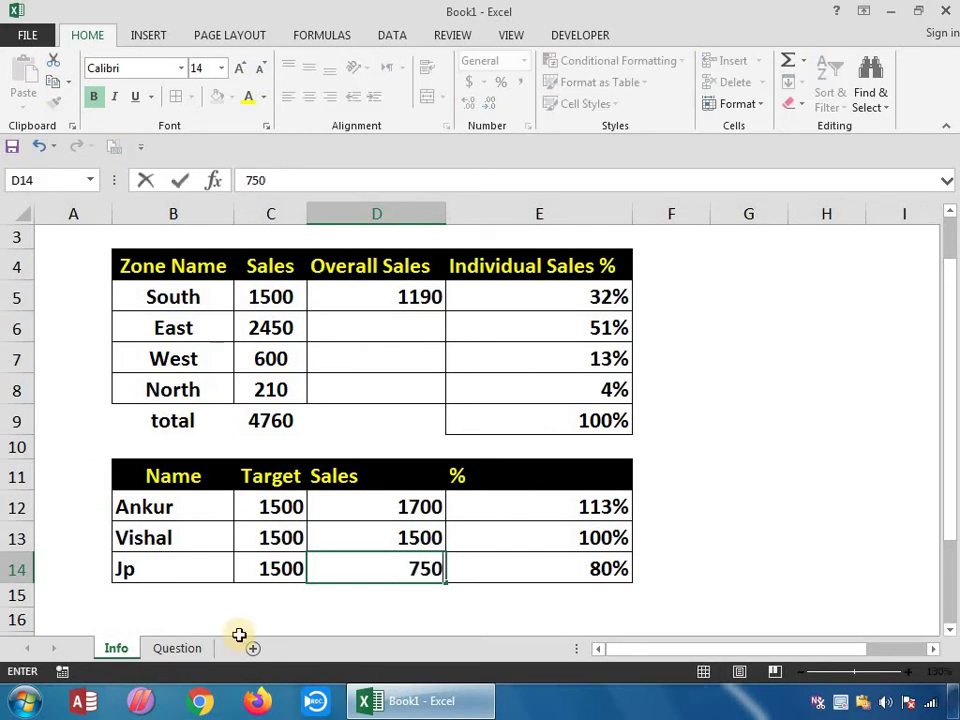
{"action": "key", "text": "Return"}
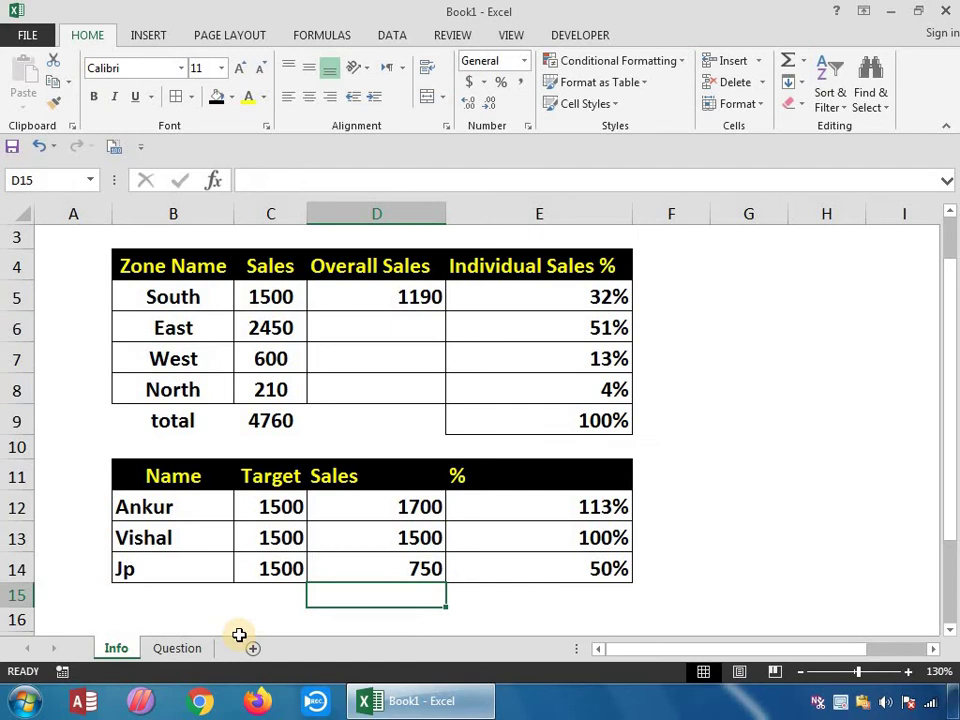
{"action": "double_click", "coordinate": [566, 504]}
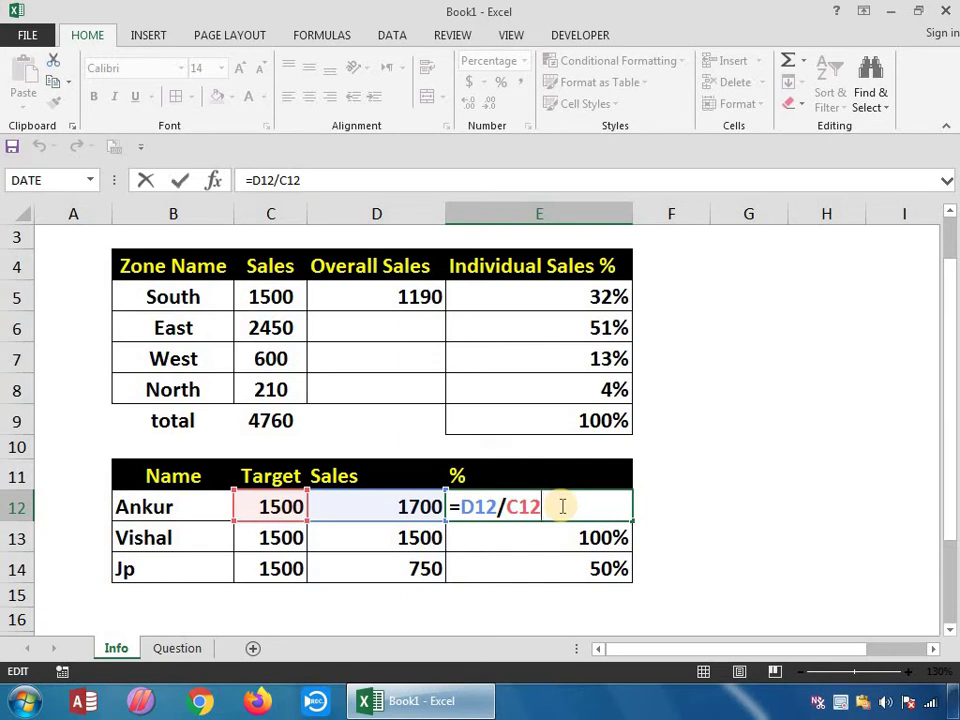
{"action": "key", "text": "Return"}
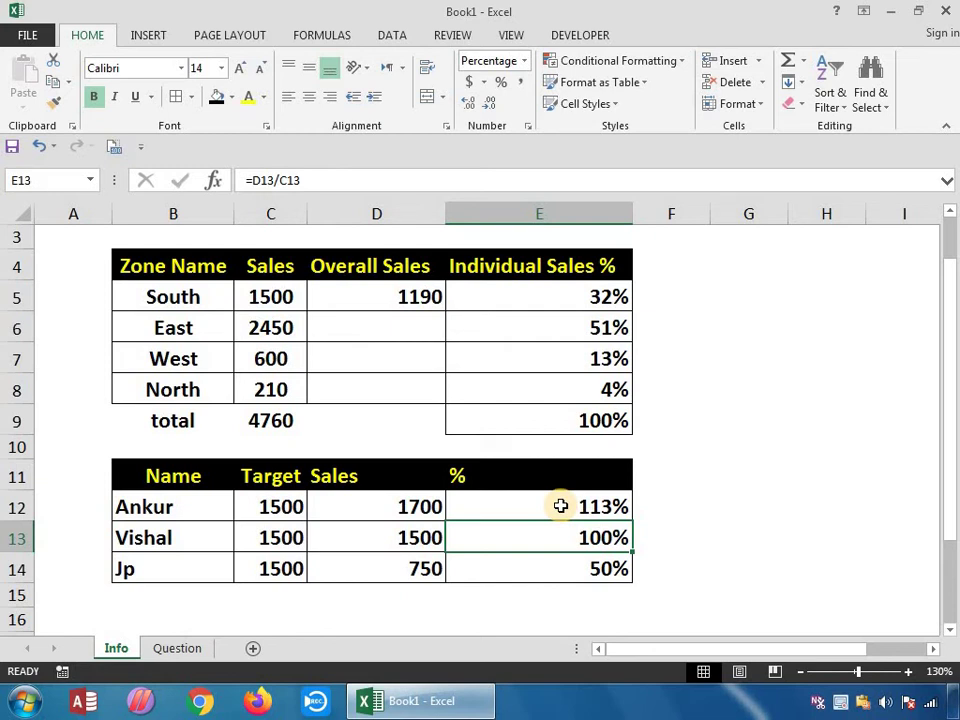
- Set the sales in D13 to 4500 and review the percentage formula in E13
{"action": "key", "text": "Up"}
{"action": "key", "text": "Left"}
{"action": "key", "text": "Down"}
{"action": "type", "text": "4"}
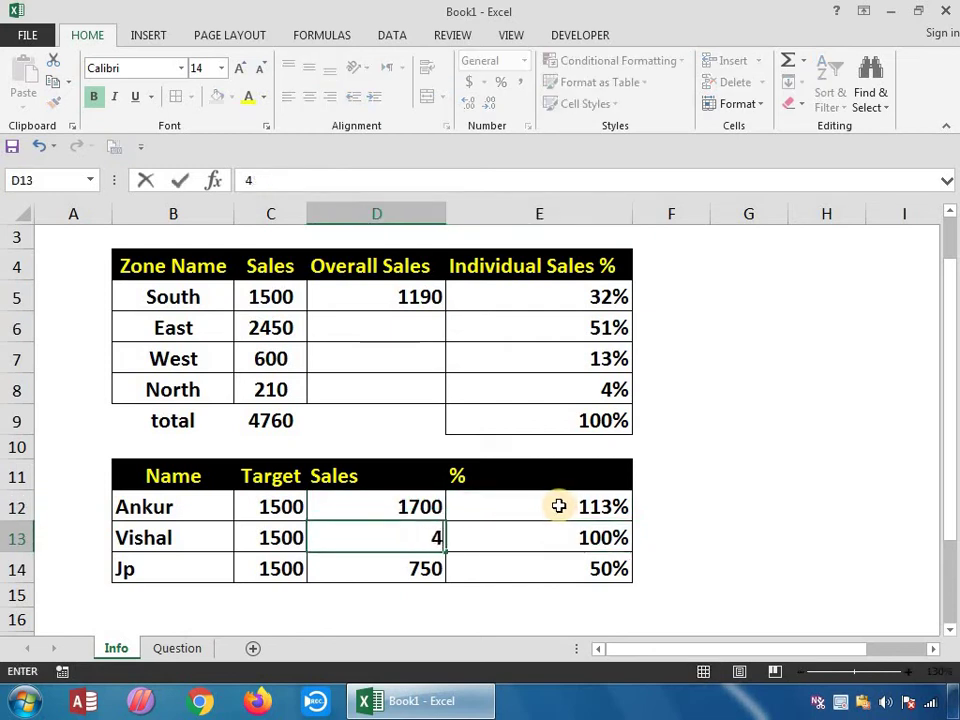
{"action": "type", "text": "500"}
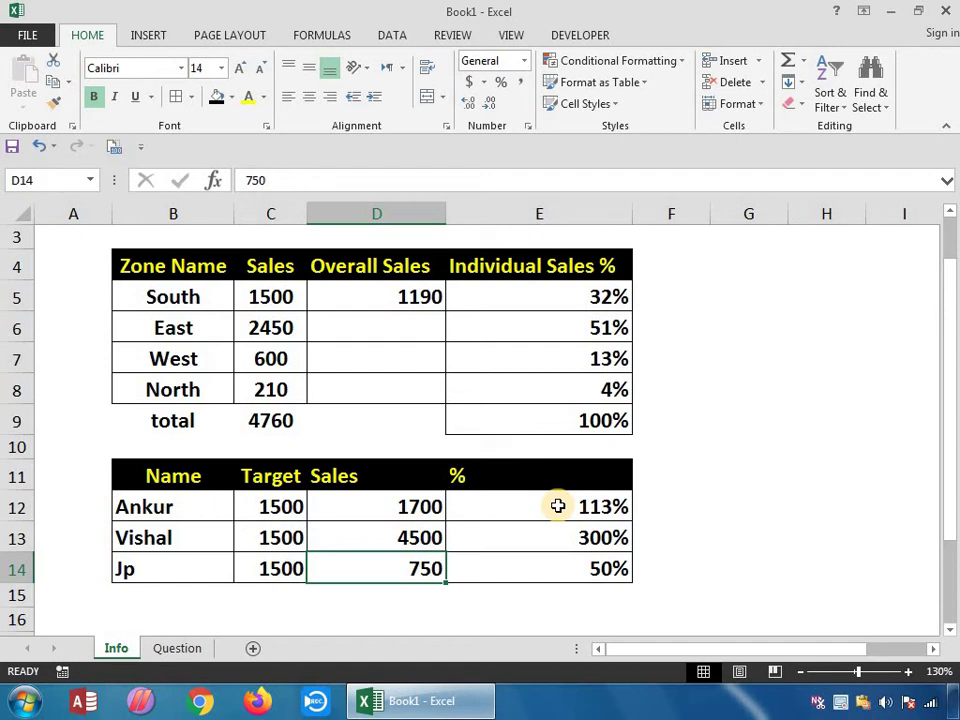
{"action": "left_click", "coordinate": [585, 527]}
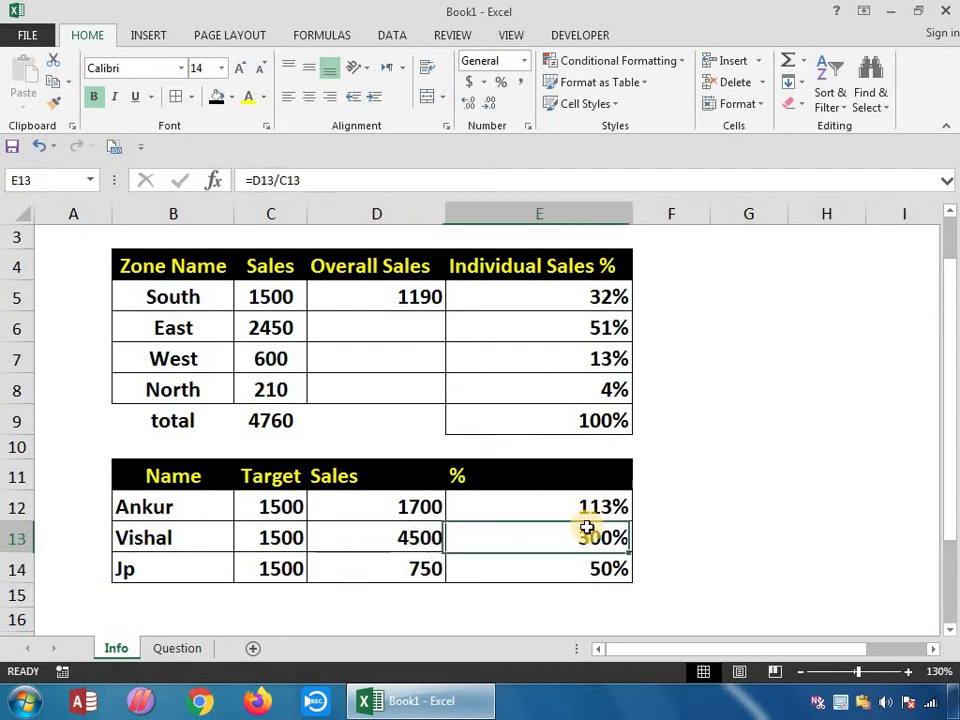
{"action": "key", "text": "F2"}
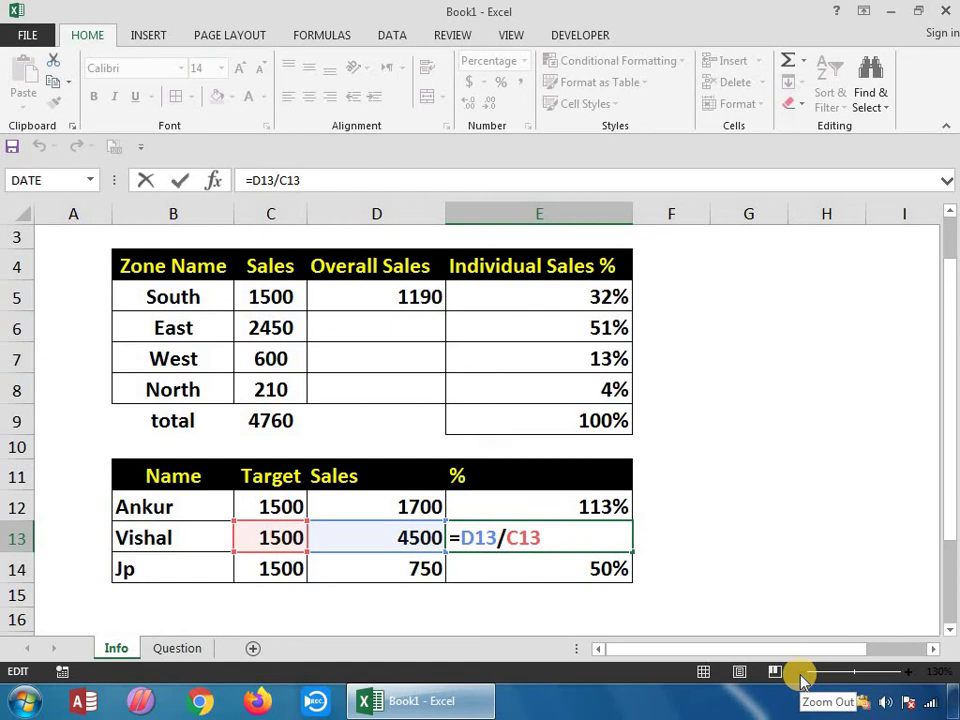
{"action": "key", "text": "Return"}
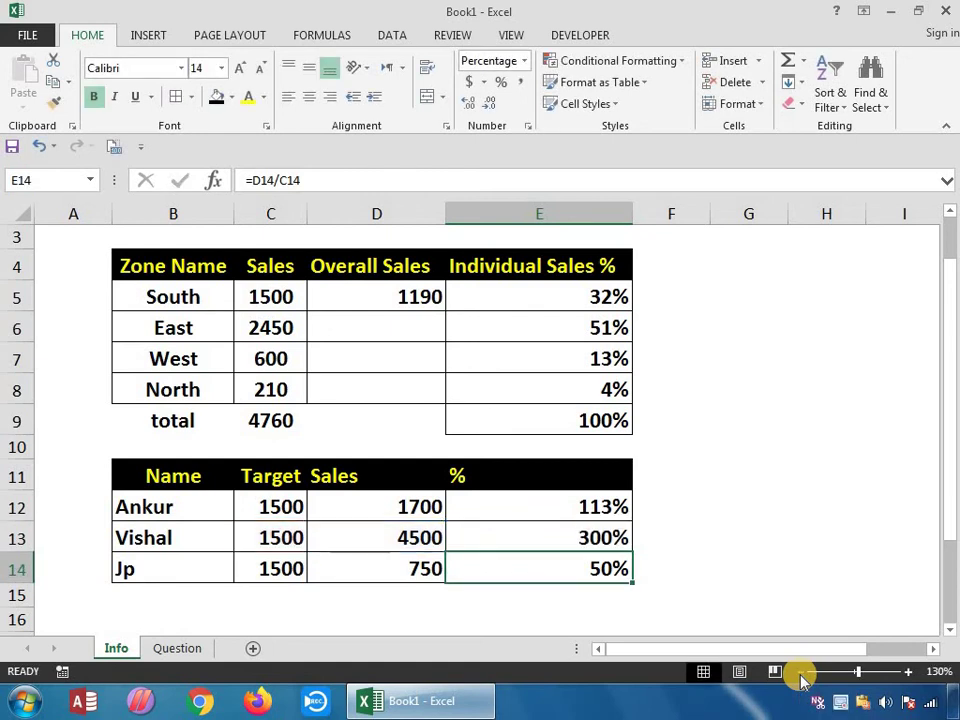
{"action": "scroll", "coordinate": [650, 600], "scroll_direction": "up", "scroll_amount": 1}
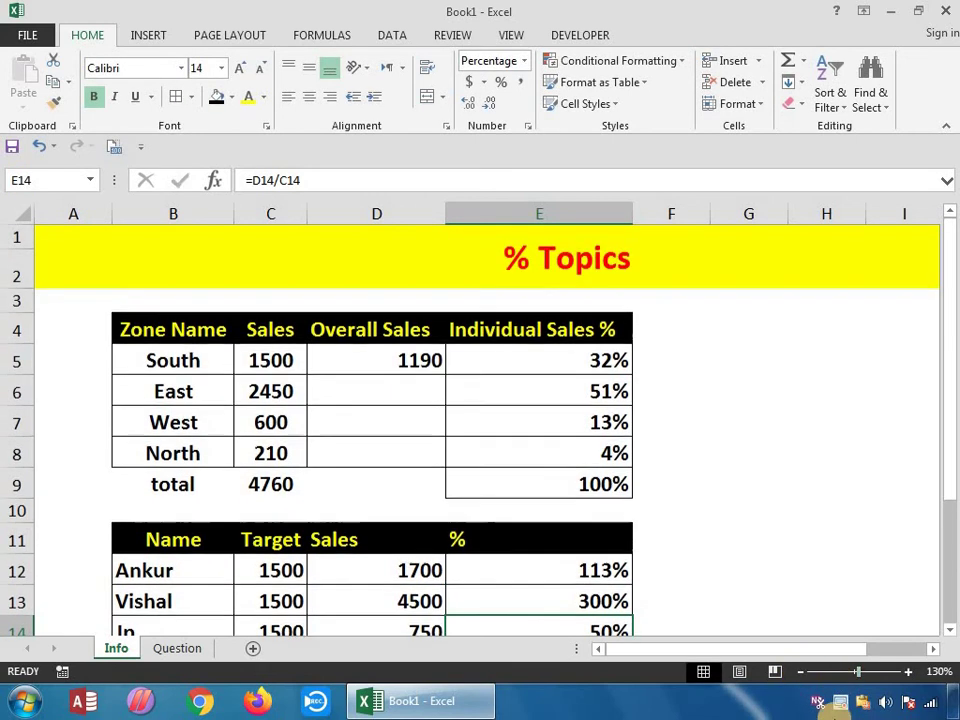
- On the Question sheet, enter =D2/C2 in E2 to divide the commission by the sell amount, and format it as a percentage
{"action": "left_click", "coordinate": [174, 649]}
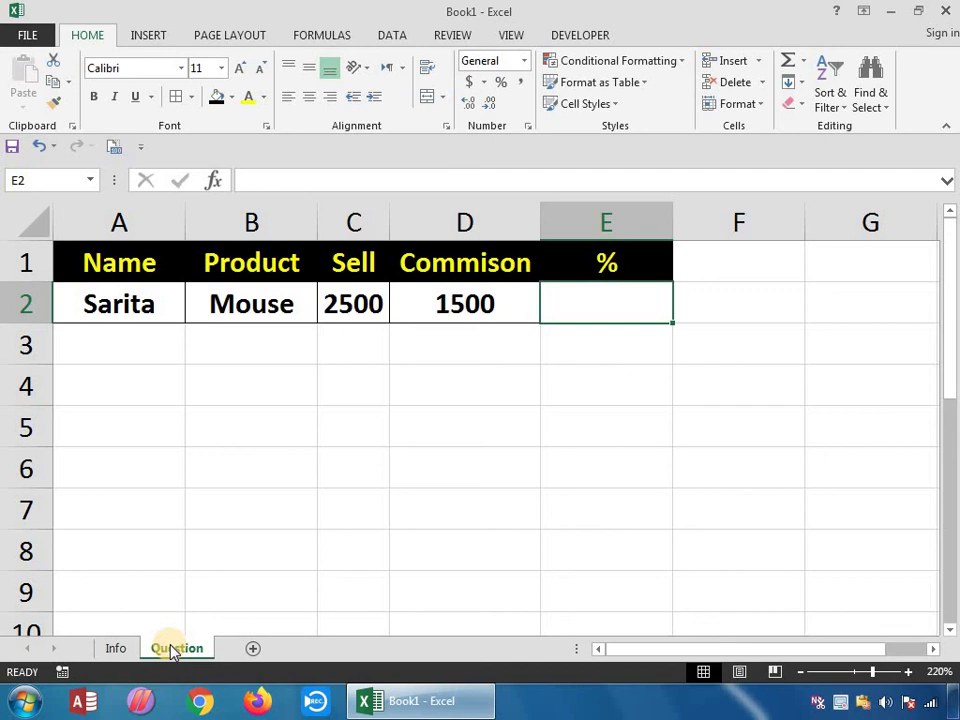
{"action": "type", "text": "="}
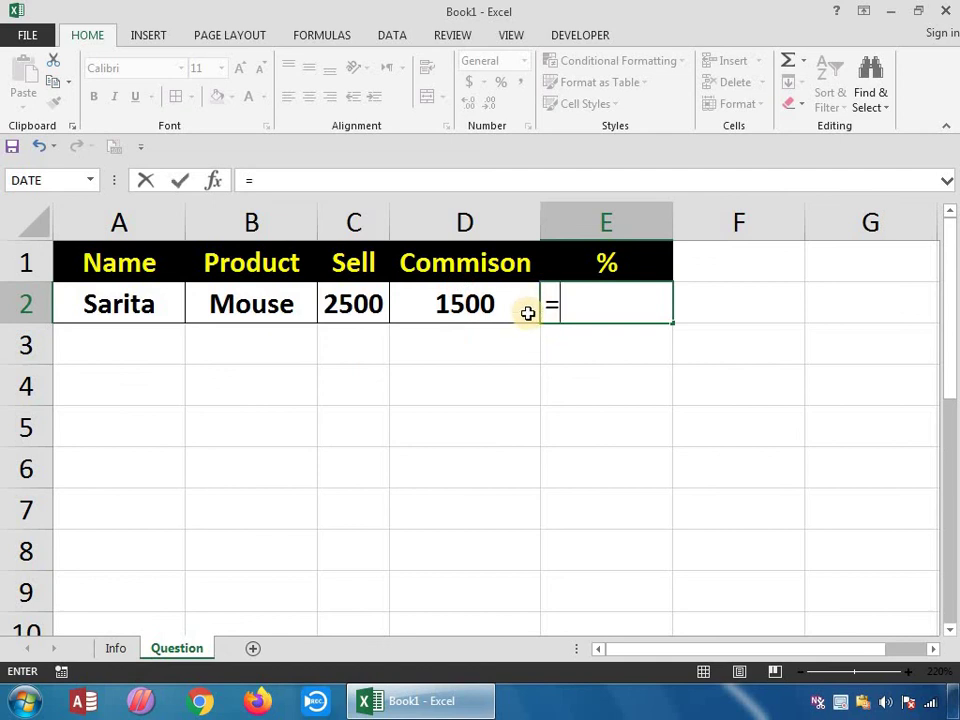
{"action": "left_click", "coordinate": [489, 305]}
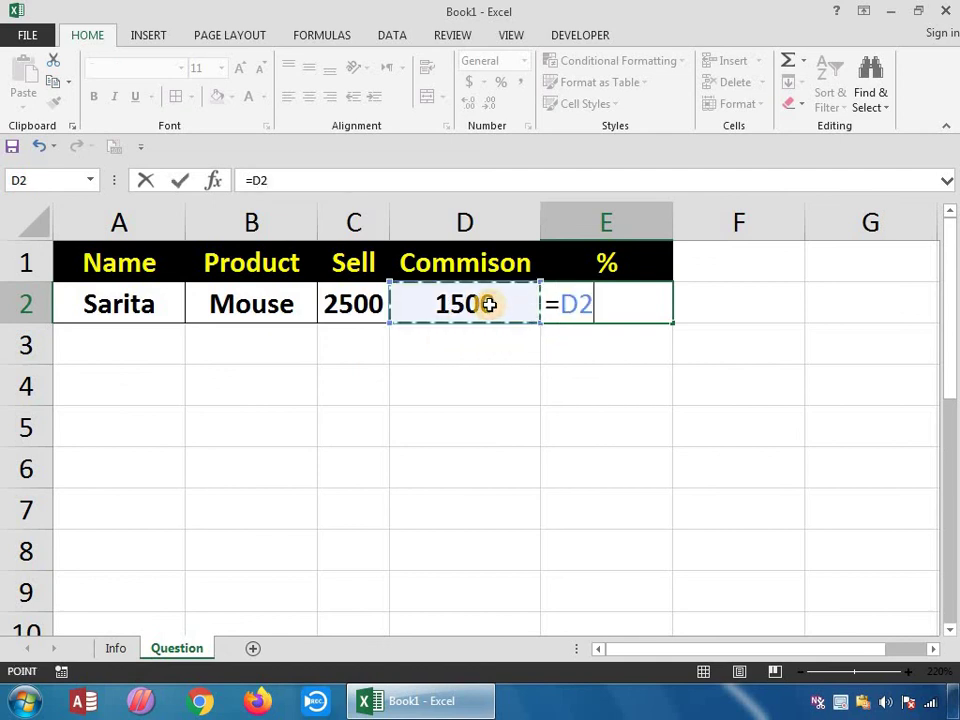
{"action": "type", "text": "/"}
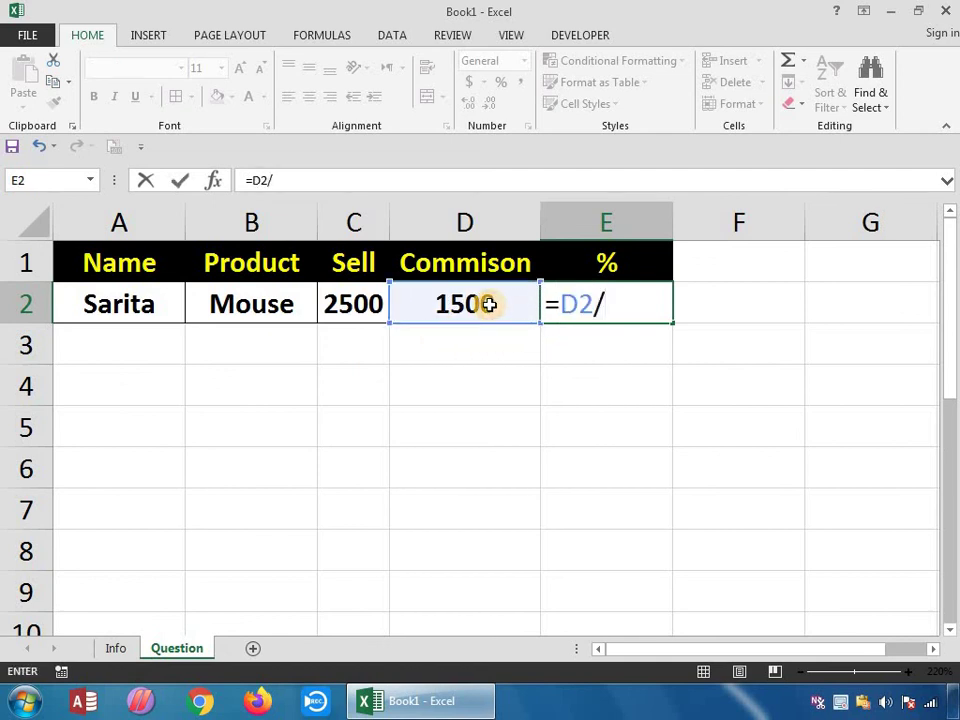
{"action": "left_click", "coordinate": [340, 302]}
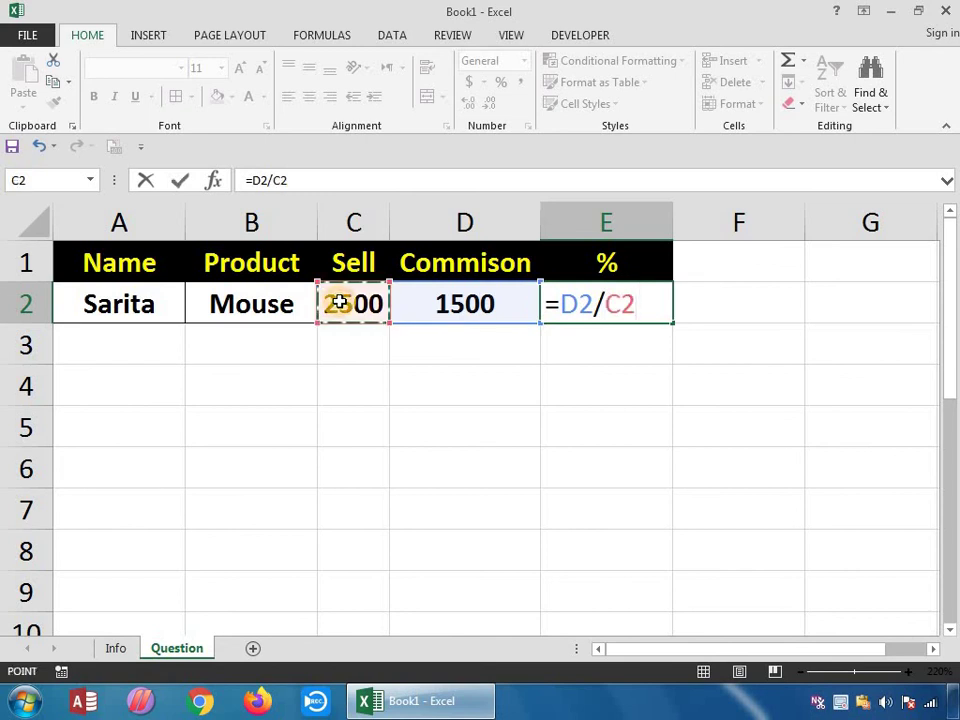
{"action": "key", "text": "Return"}
{"action": "left_click", "coordinate": [602, 300]}
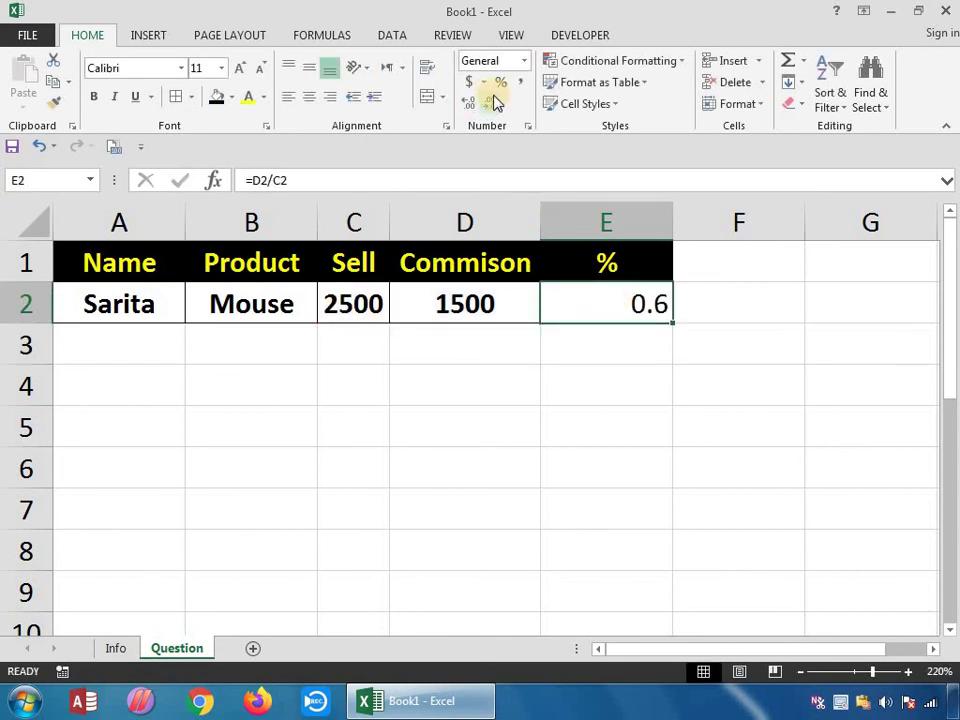
{"action": "left_click", "coordinate": [499, 82]}
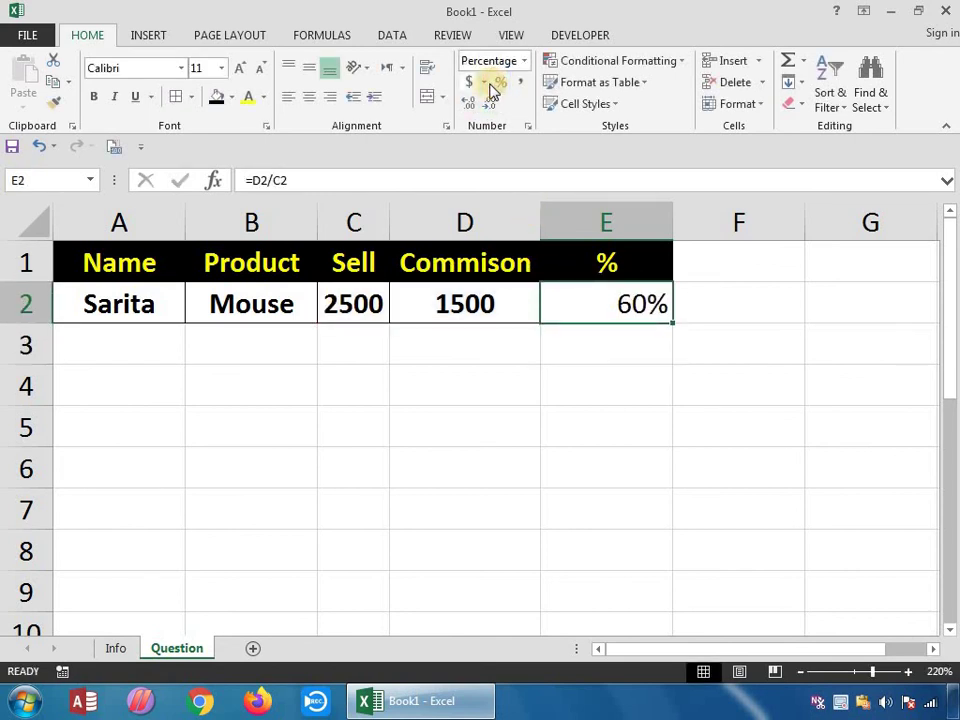